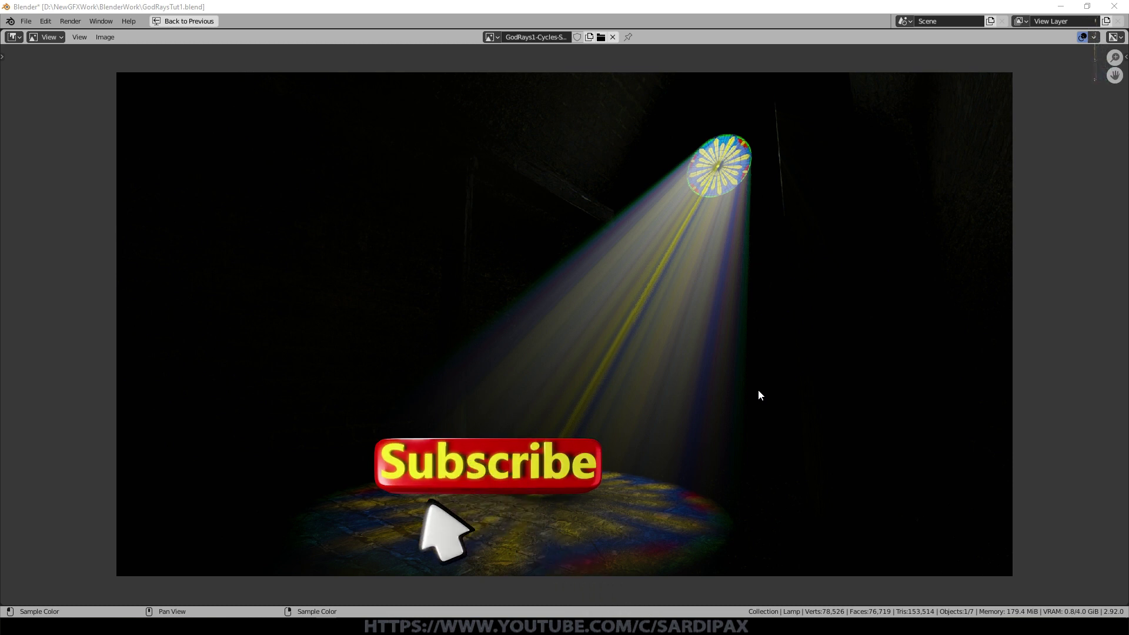
- Close the rendered image and look over the dark church scene, ending in the camera view
key(Escape)
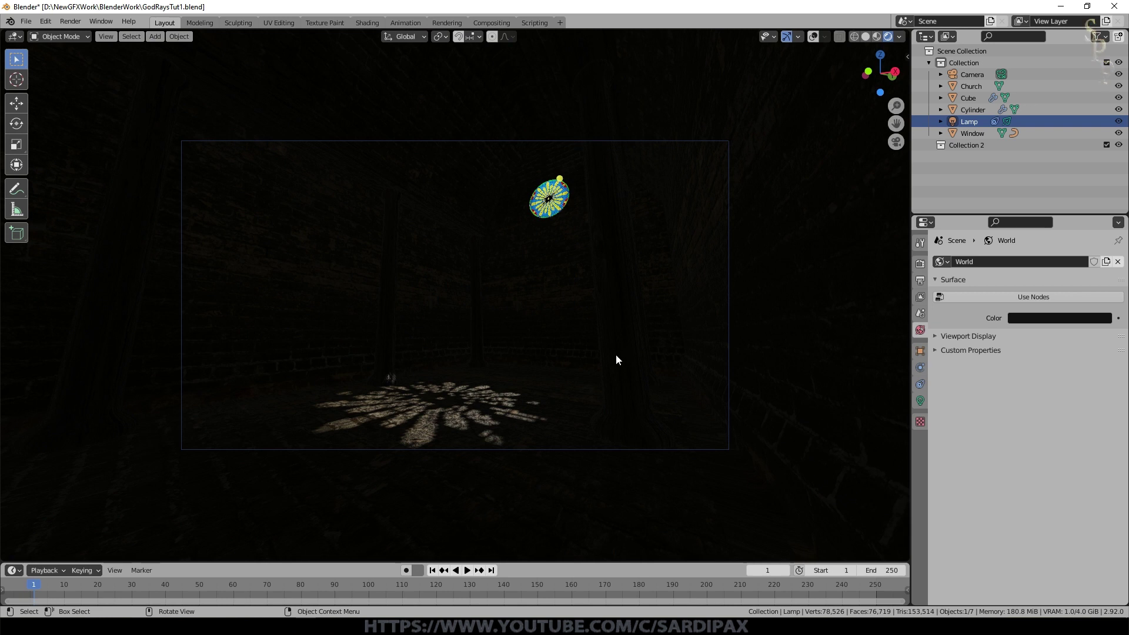
middle_drag(615, 354, 597, 368)
scroll(597, 369, down, 5)
middle_drag(582, 330, 627, 347)
scroll(626, 348, up, 5)
key(KP_0)
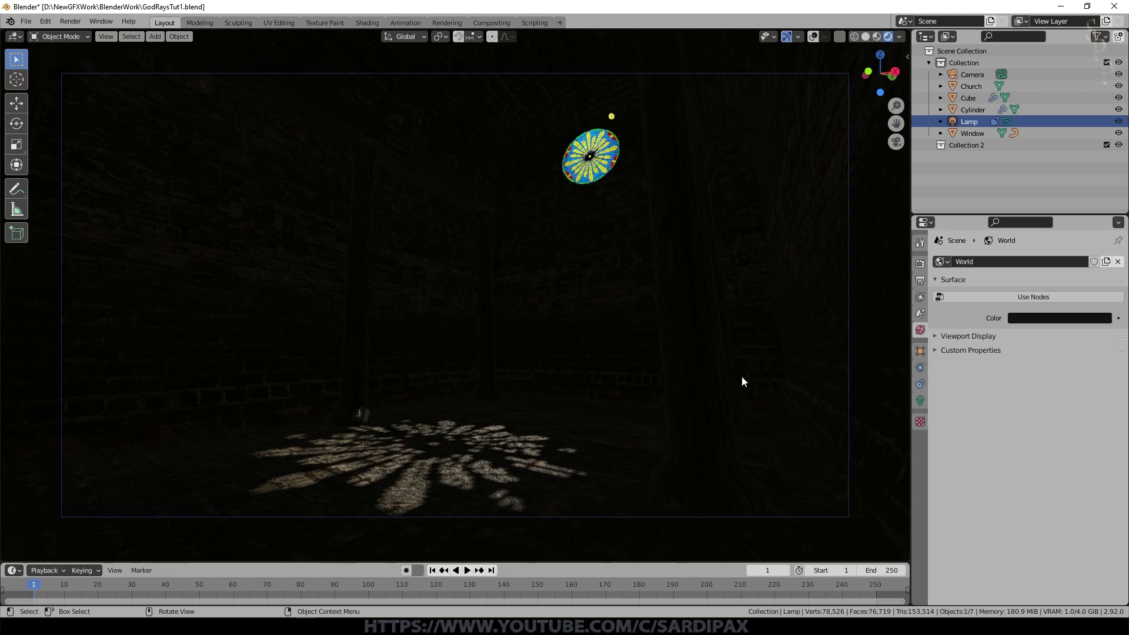
- Examine the stained-glass window up close from both inside and outside the church
click(613, 161)
key(KP_Decimal)
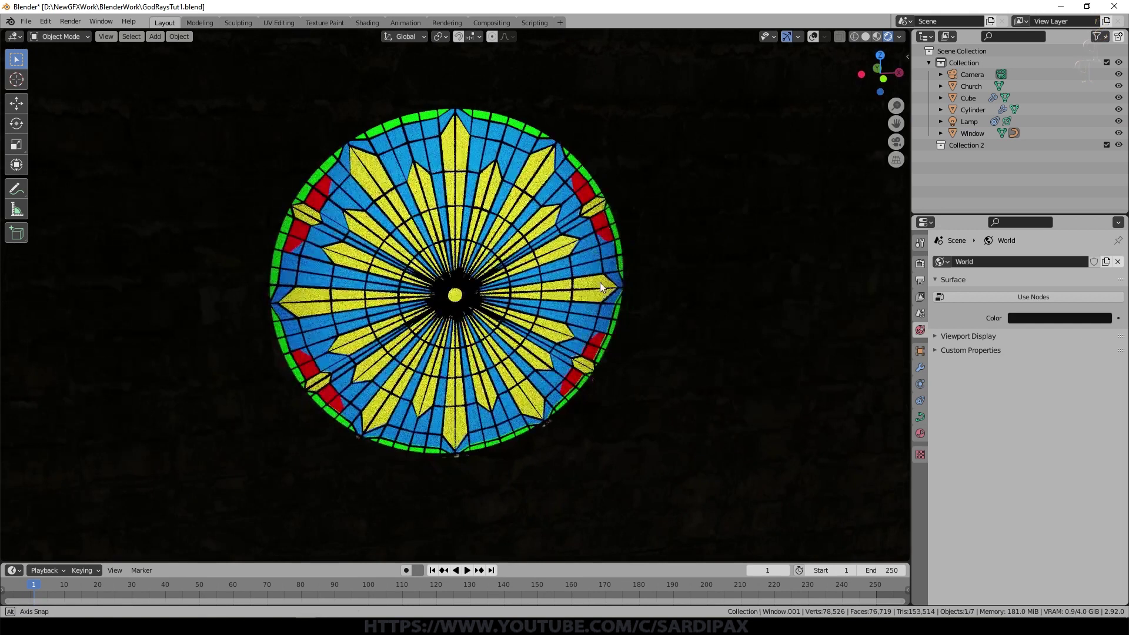
middle_drag(553, 228, 281, 228)
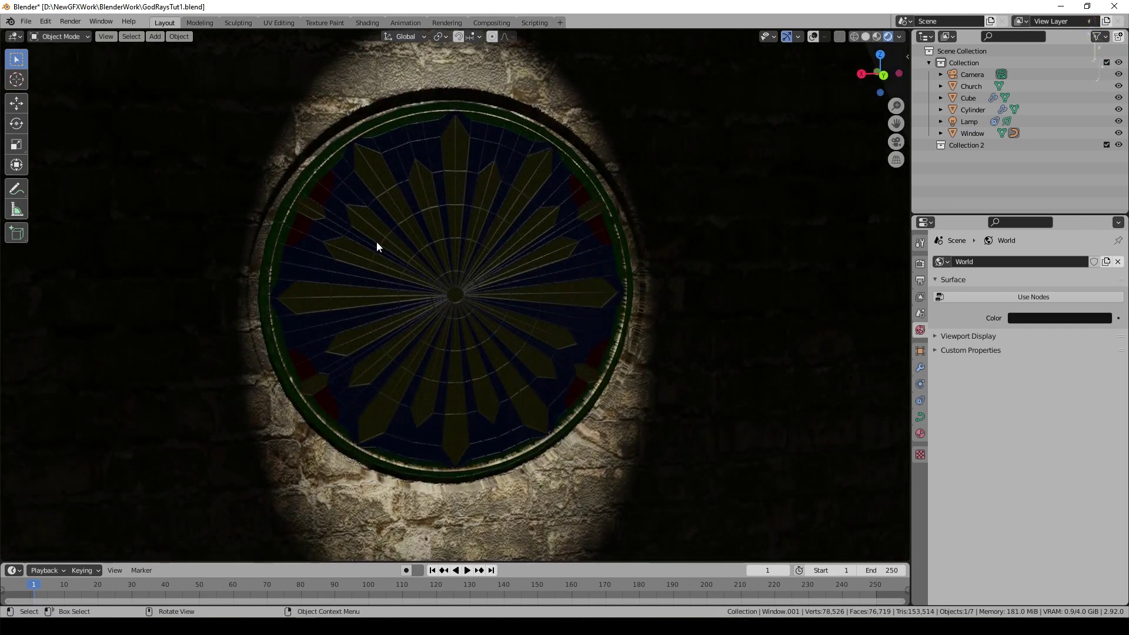
scroll(356, 256, up, 5)
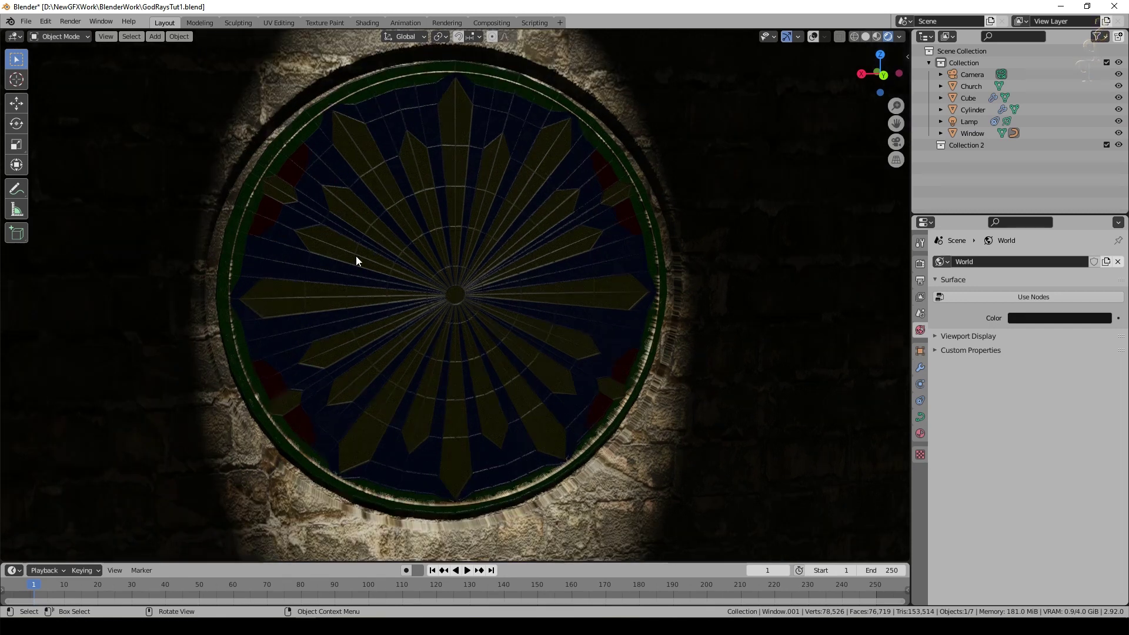
middle_drag(338, 300, 459, 277)
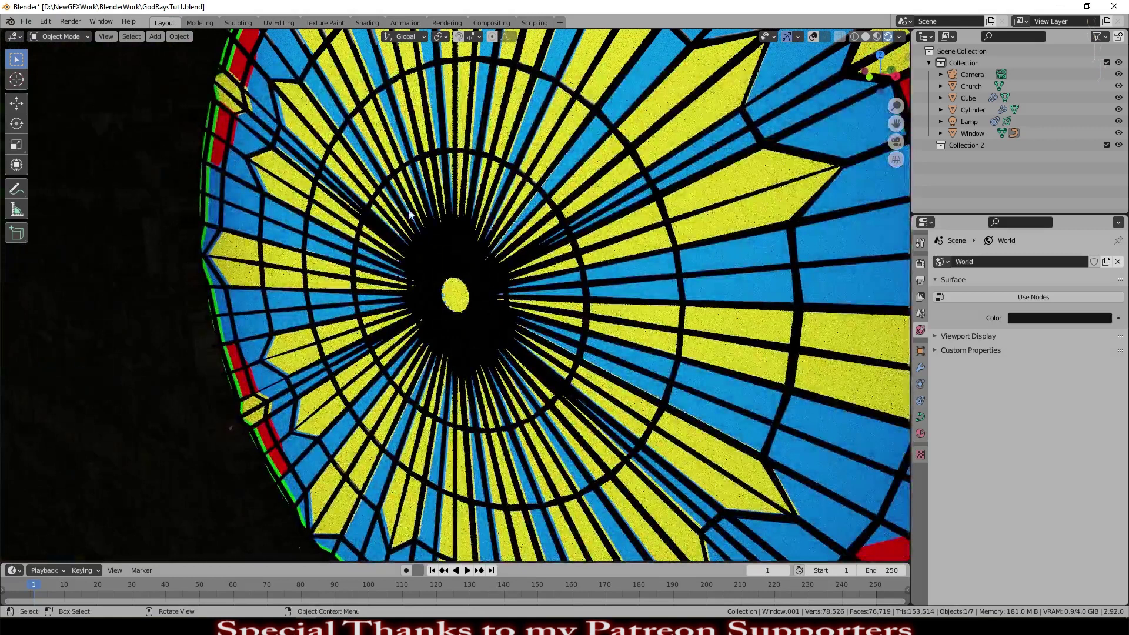
scroll(405, 220, down, 3)
scroll(620, 238, down, 8)
middle_drag(623, 240, 529, 247)
- Select the spot lamp outside the window and inspect its light settings and cone
click(614, 141)
shift+middle_drag(633, 214, 597, 214)
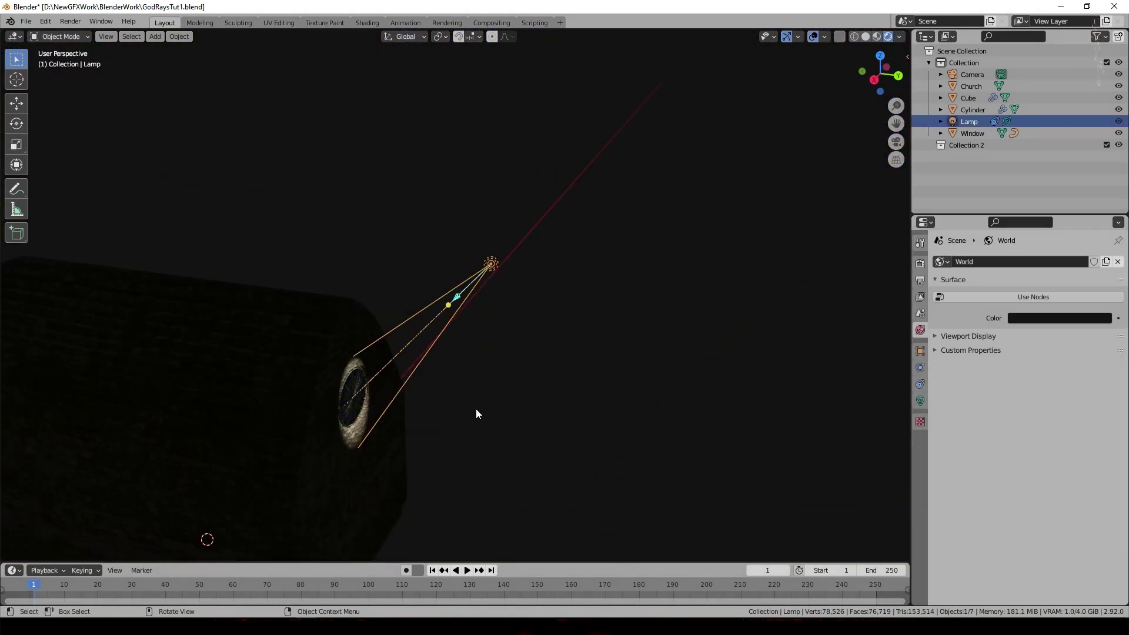
middle_drag(454, 419, 368, 394)
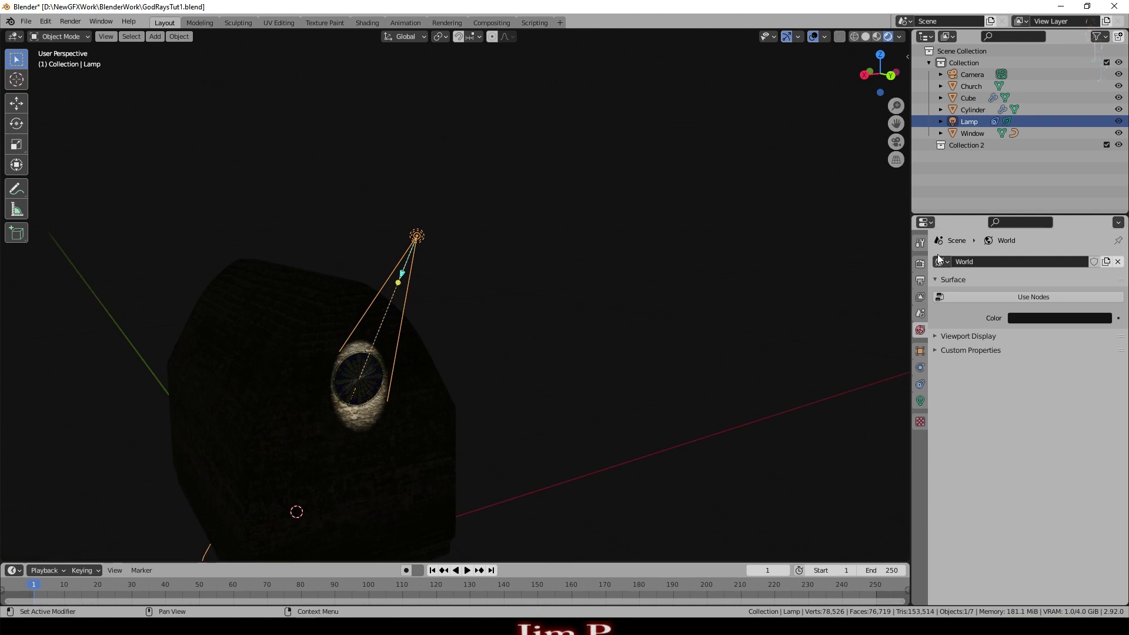
click(920, 400)
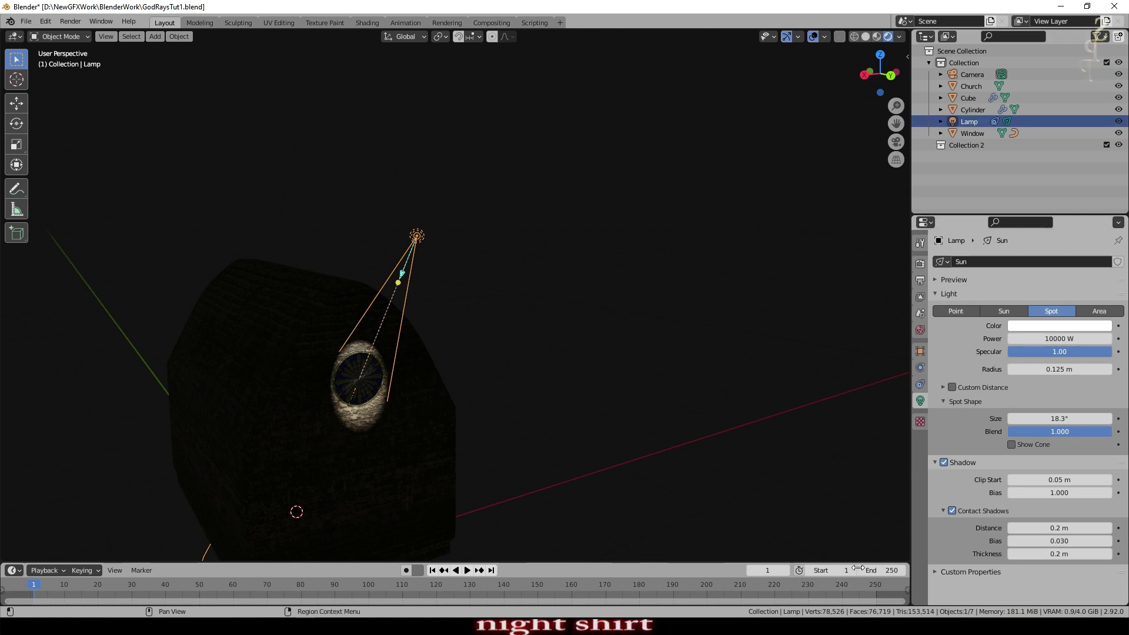
scroll(403, 448, up, 2)
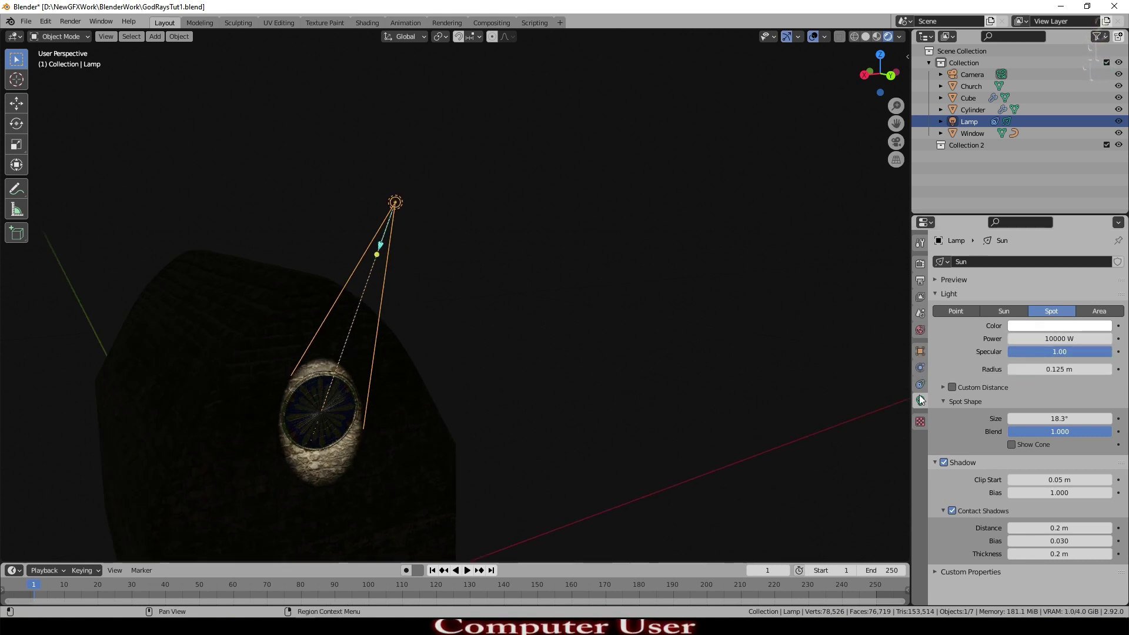
scroll(370, 464, up, 3)
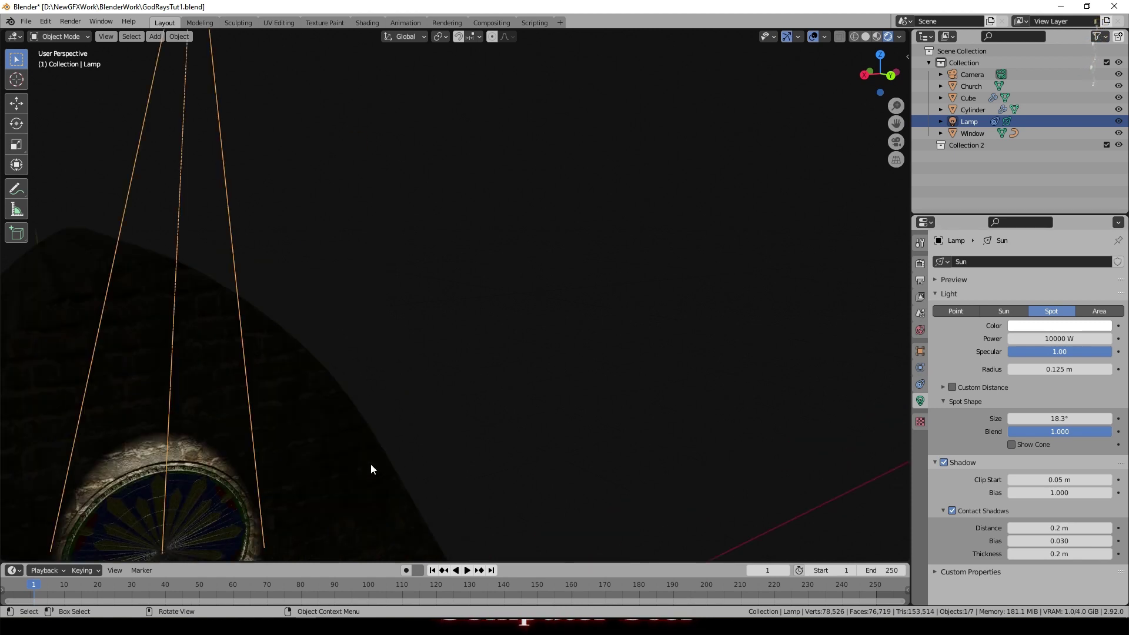
- Return to the camera view, hide the viewport overlays and check the scene's render settings
key(KP_0)
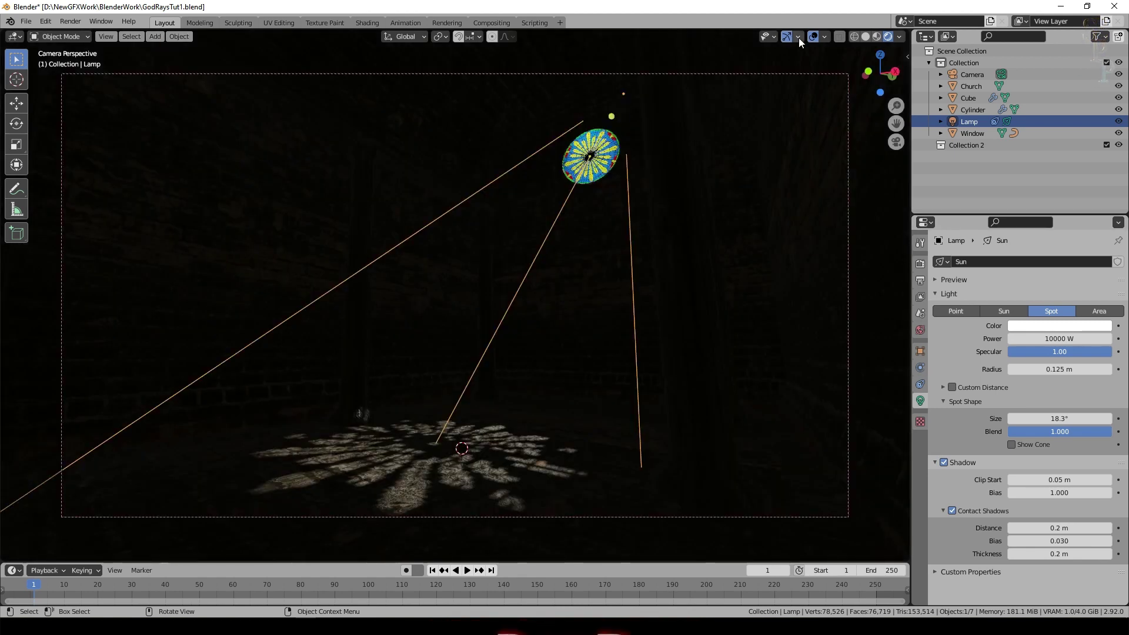
click(813, 37)
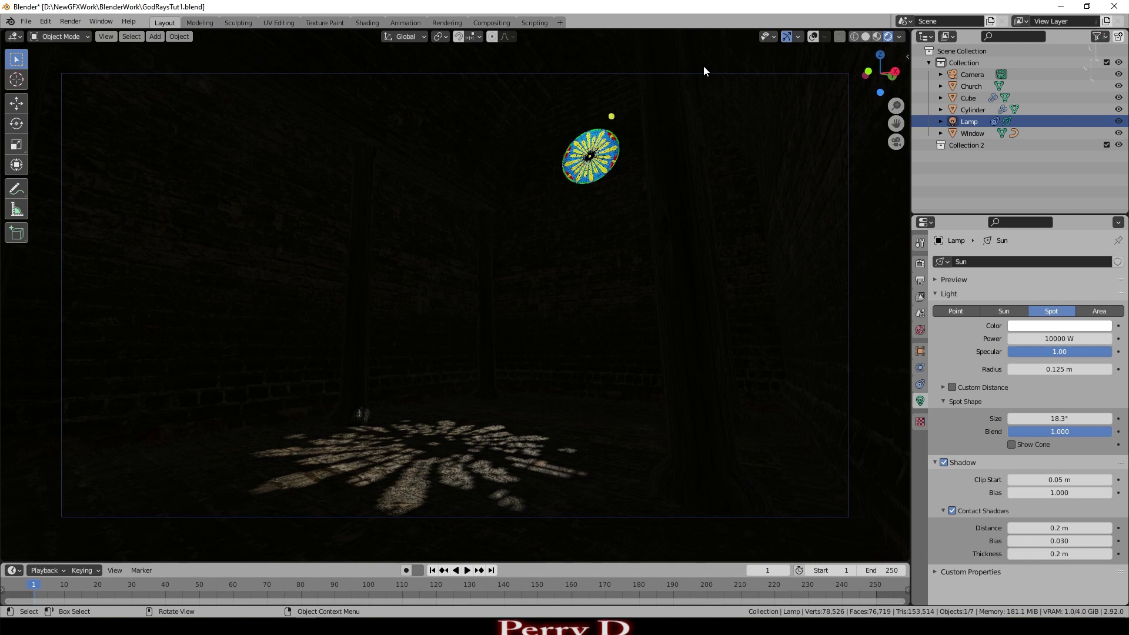
click(921, 264)
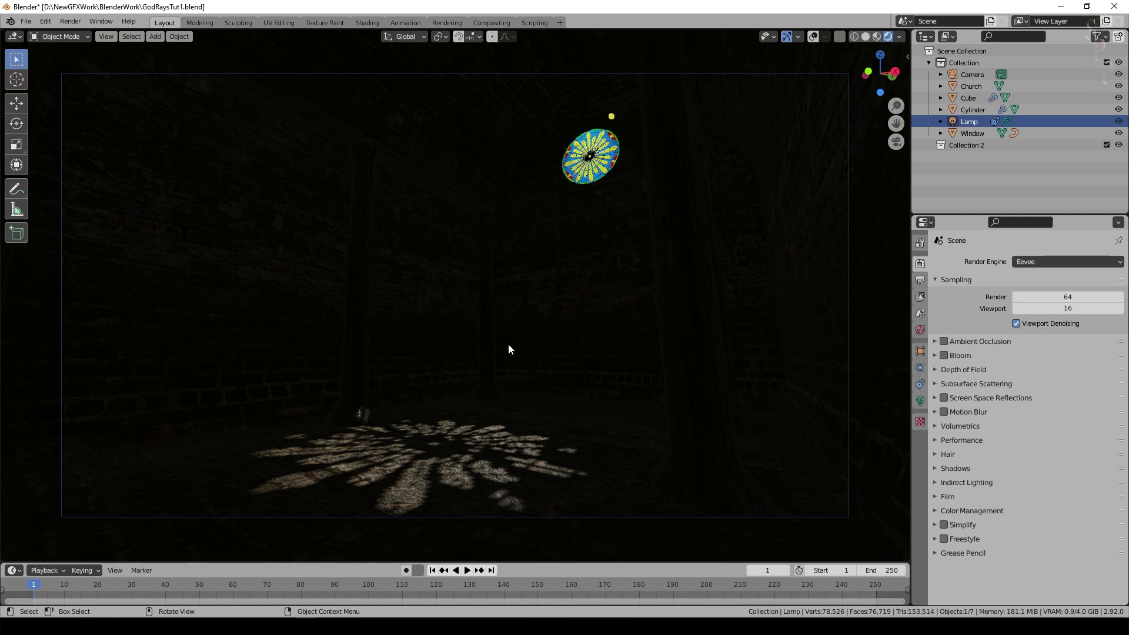
- Switch to material preview outside the camera view, add a cube mesh and scale it up to about the church's size
click(877, 37)
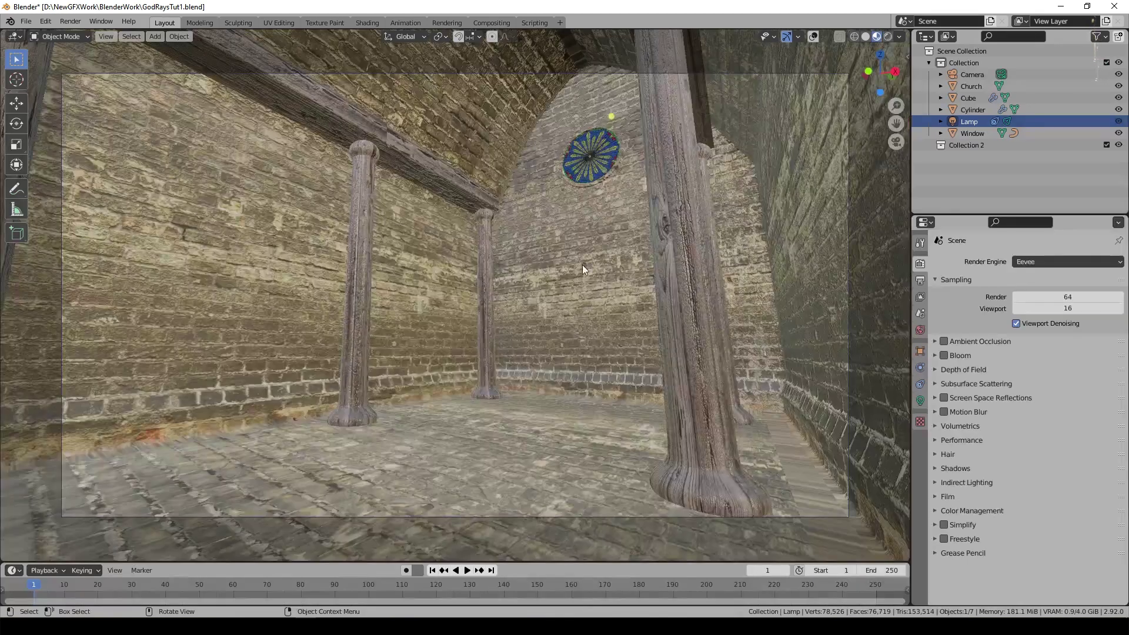
key(KP_0)
key(shift+a)
mouse_move(513, 289)
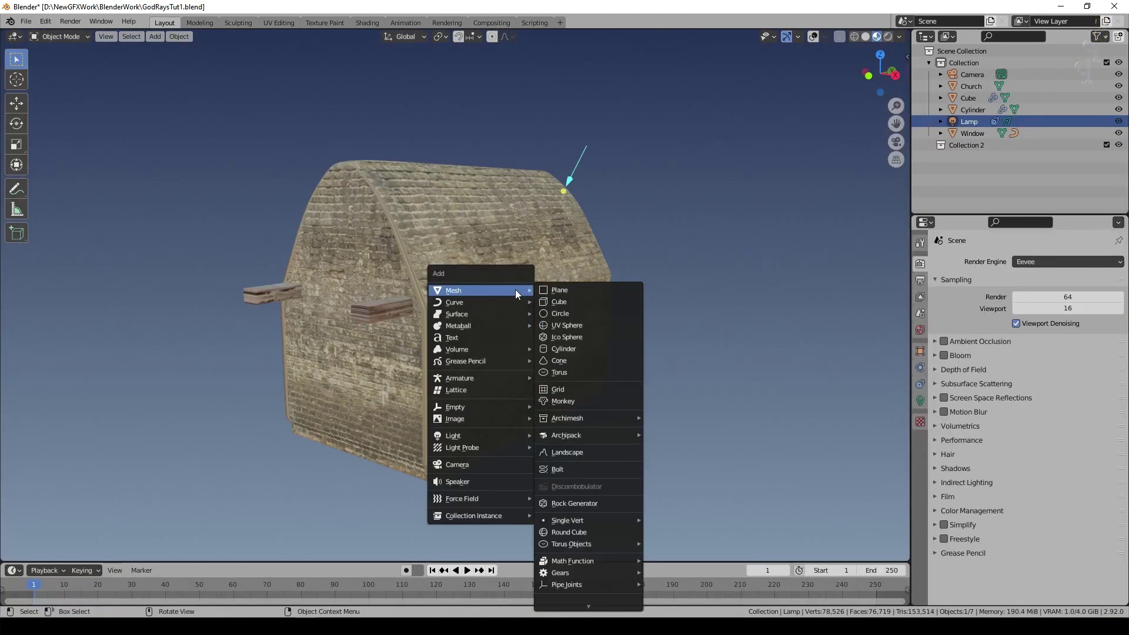
click(568, 298)
scroll(527, 322, down, 2)
key(s)
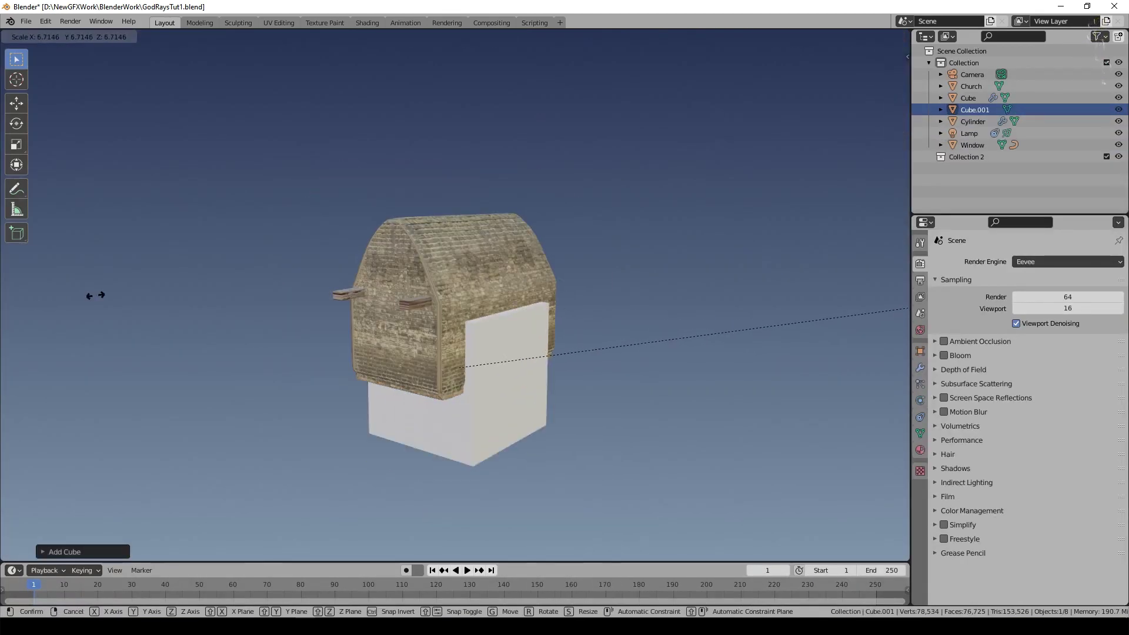
click(74, 307)
- Move the cube over the church and enlarge it to enclose the building, returning to the camera view
key(g)
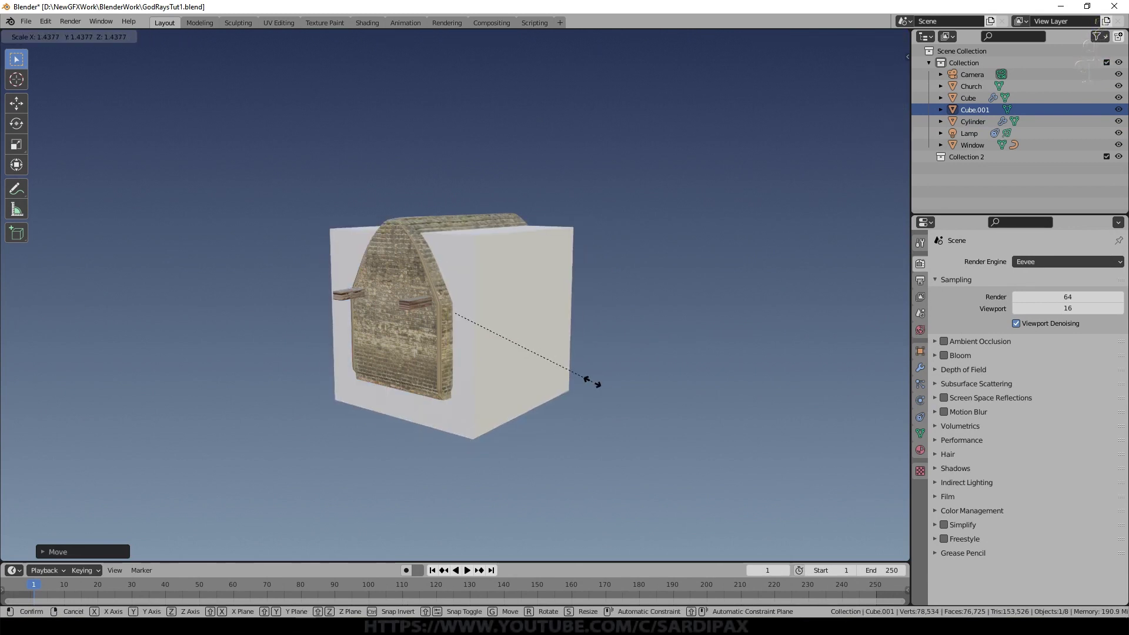
click(518, 387)
middle_drag(531, 422, 432, 432)
key(s)
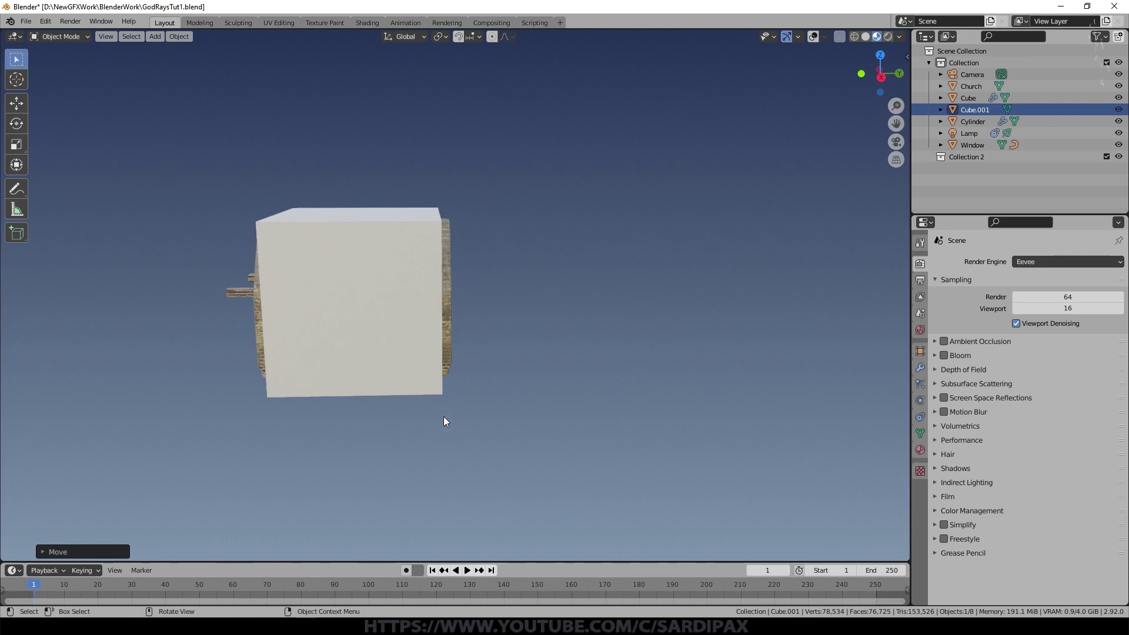
click(471, 391)
middle_drag(472, 393, 438, 432)
key(KP_0)
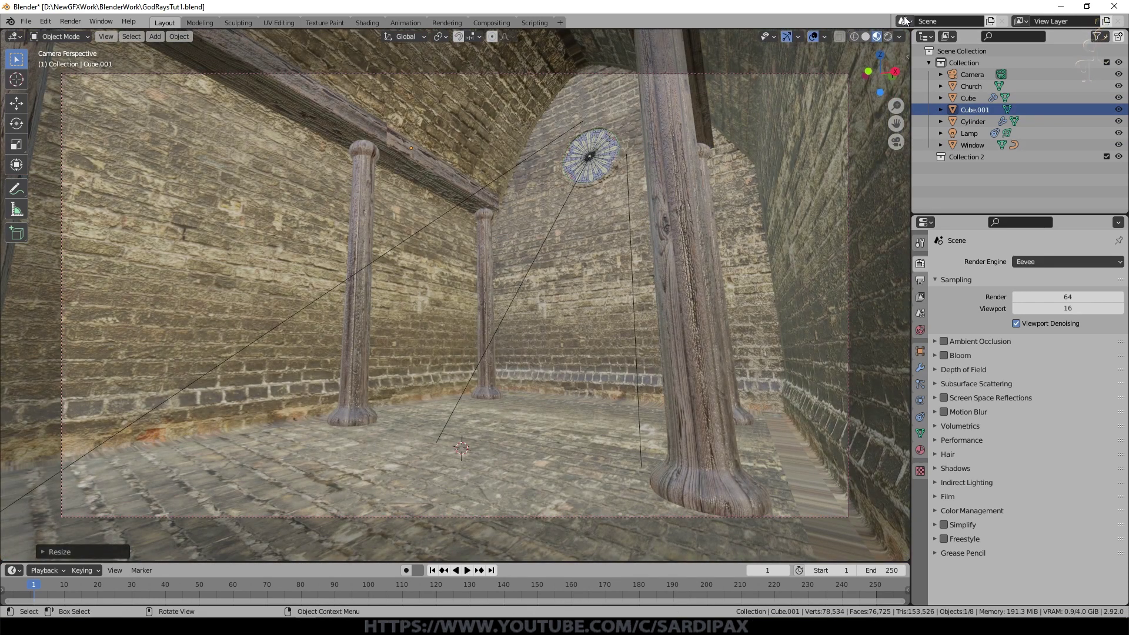
- Split the 3D viewport horizontally and turn the upper area into a Shader Editor
drag(910, 28, 870, 264)
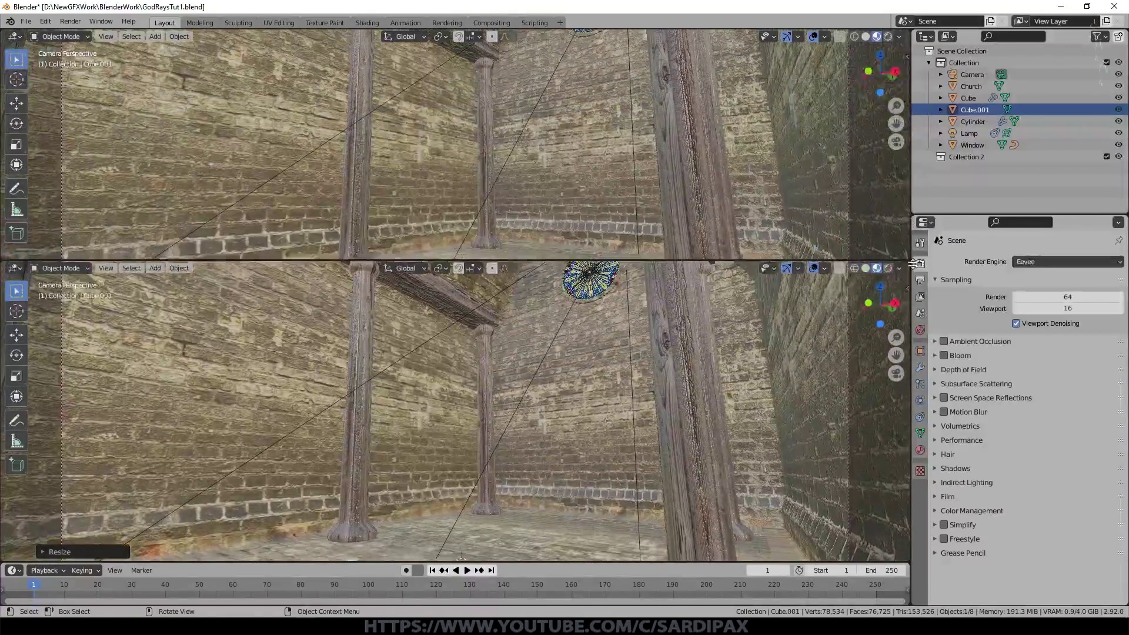
click(14, 36)
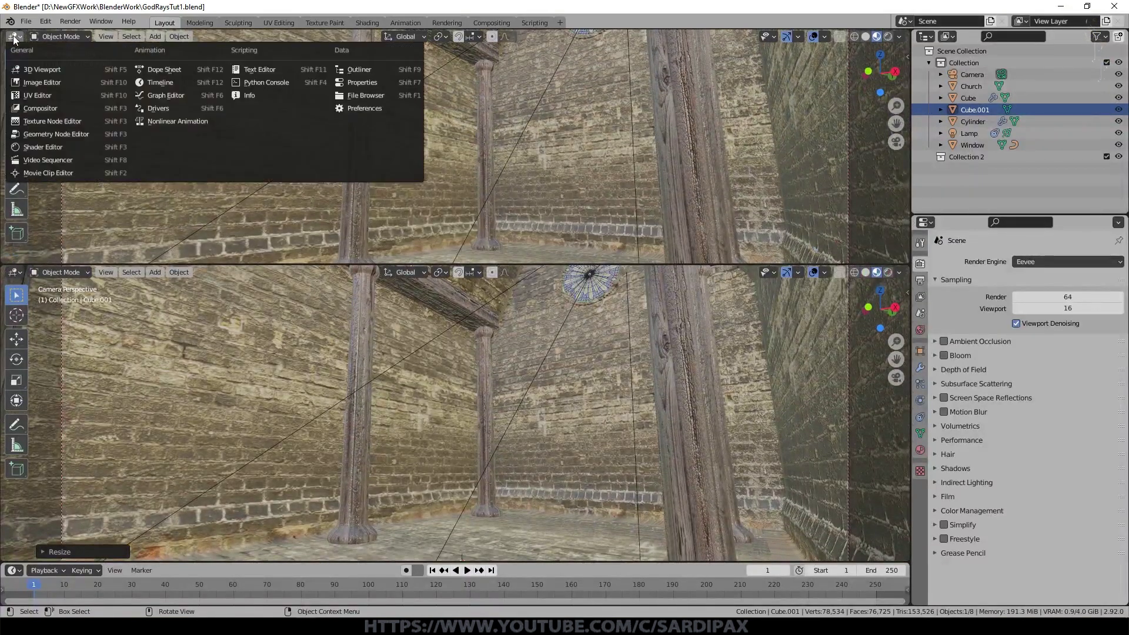
click(47, 147)
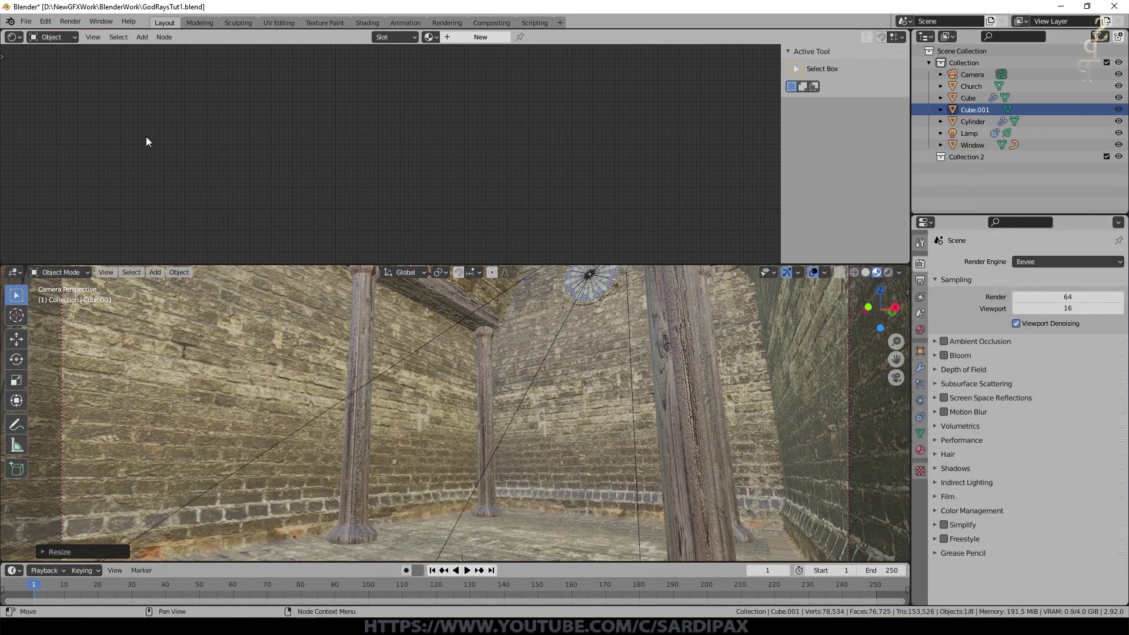
- Rename the new cube enclosing the church to Mist
double_click(977, 110)
text(Mist)
key(Return)
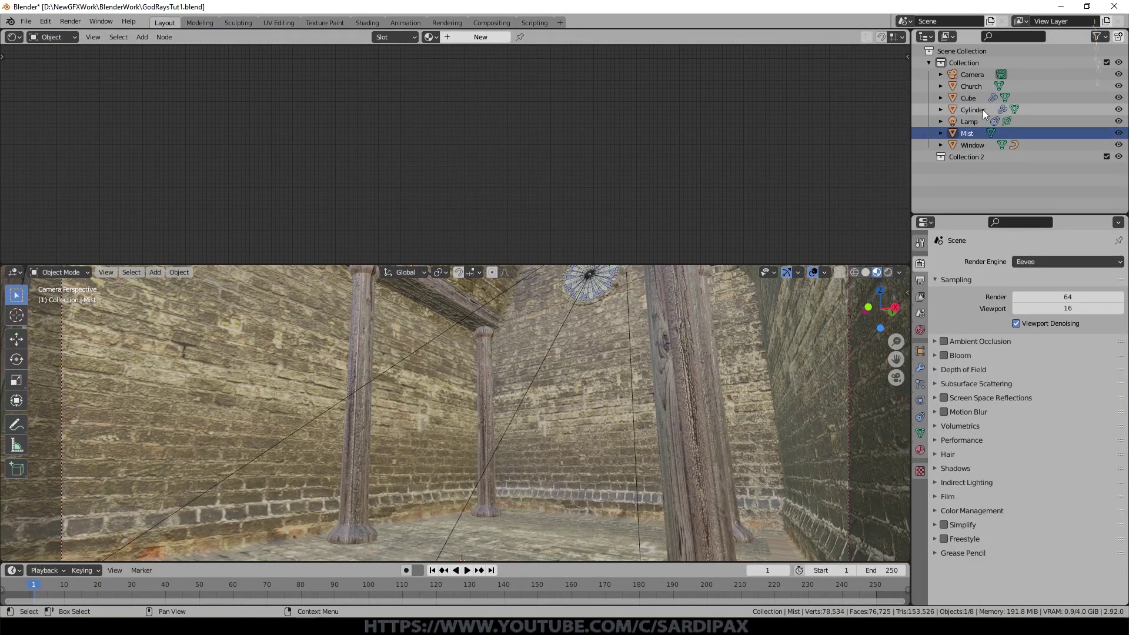
- Create a new material for the Mist cube and delete its Principled BSDF node
click(921, 450)
click(999, 312)
scroll(422, 147, up, 5)
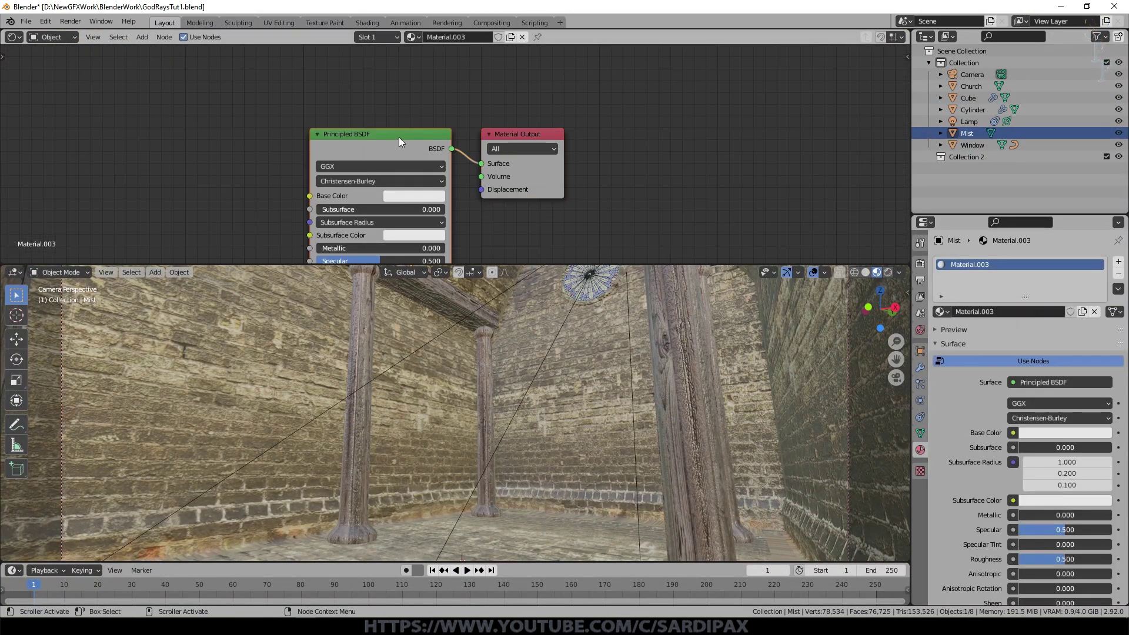
key(x)
- Add a Principled Volume shader and connect its Volume output to the Material Output's Volume input
click(142, 37)
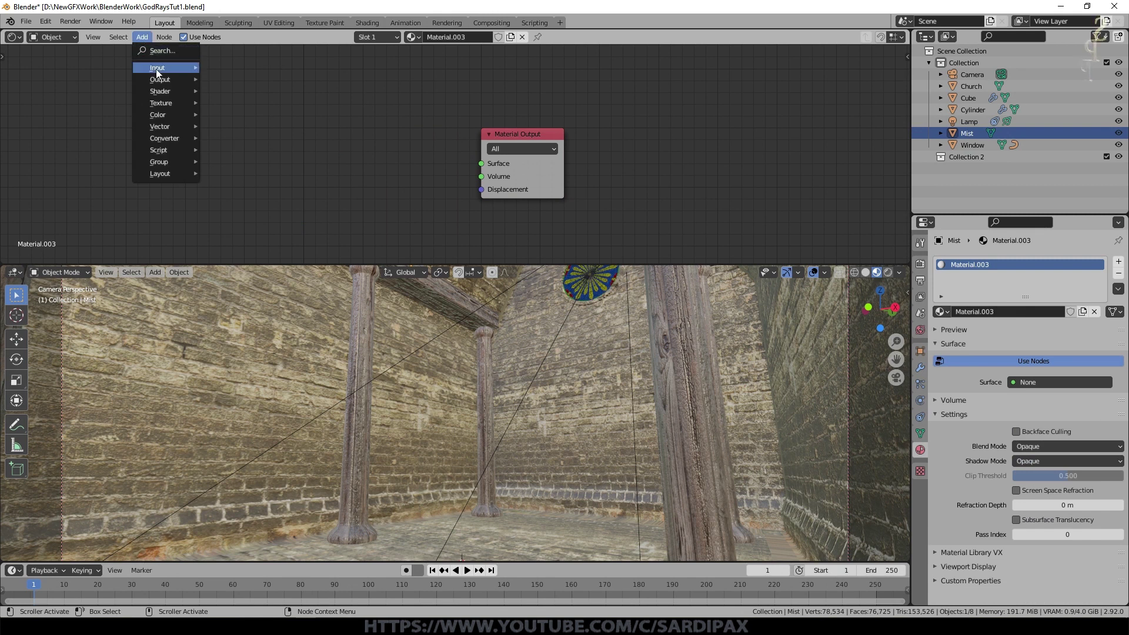
mouse_move(168, 93)
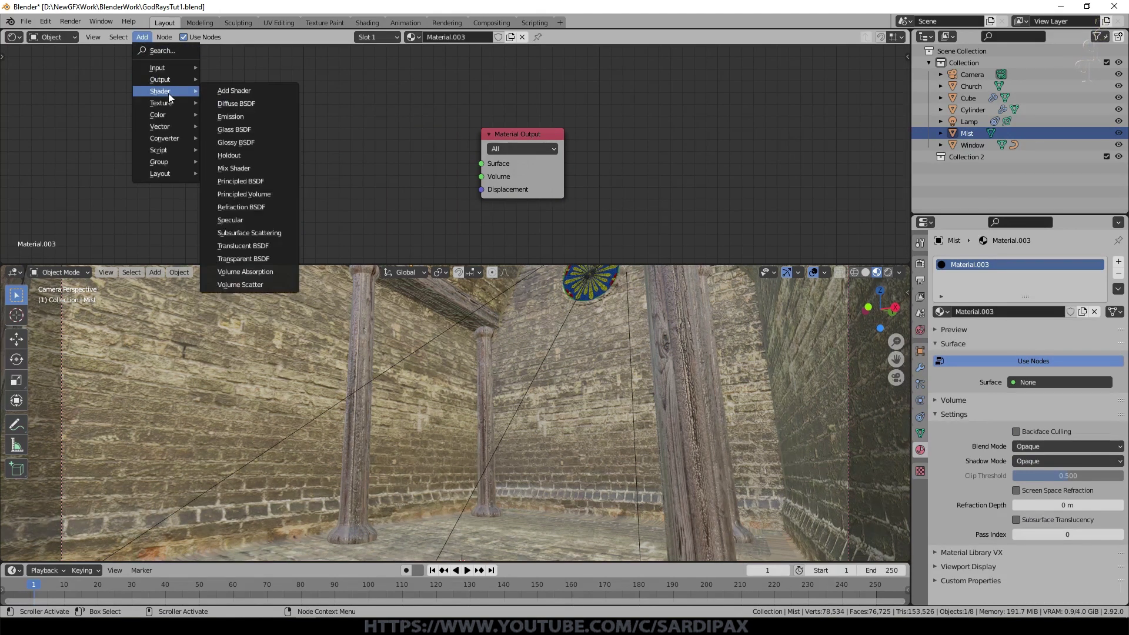
click(244, 194)
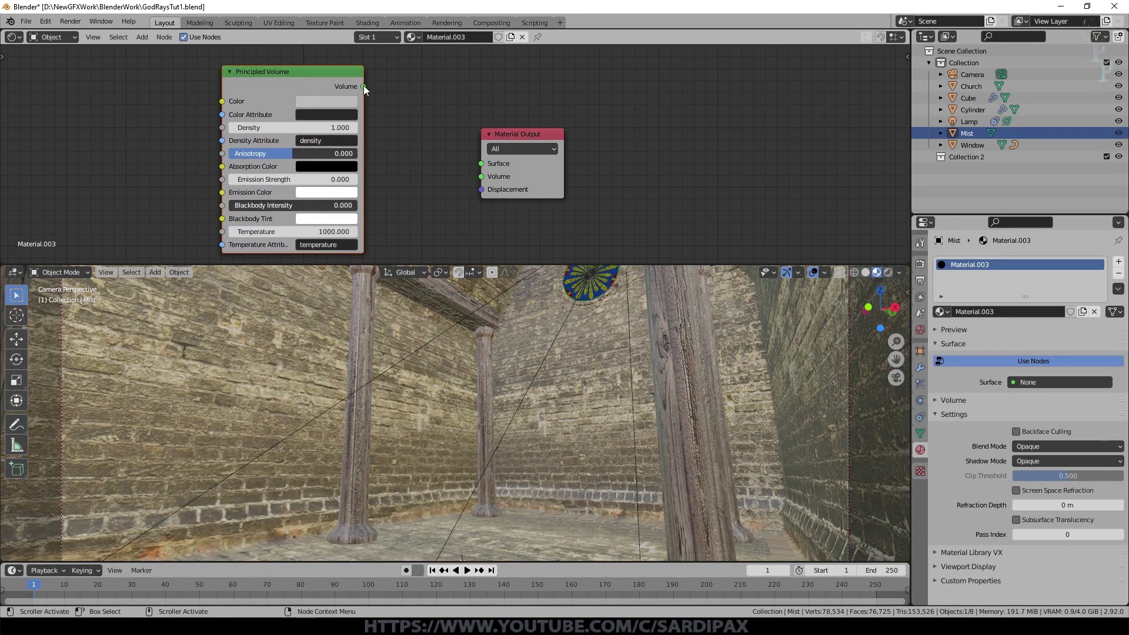
drag(363, 86, 485, 178)
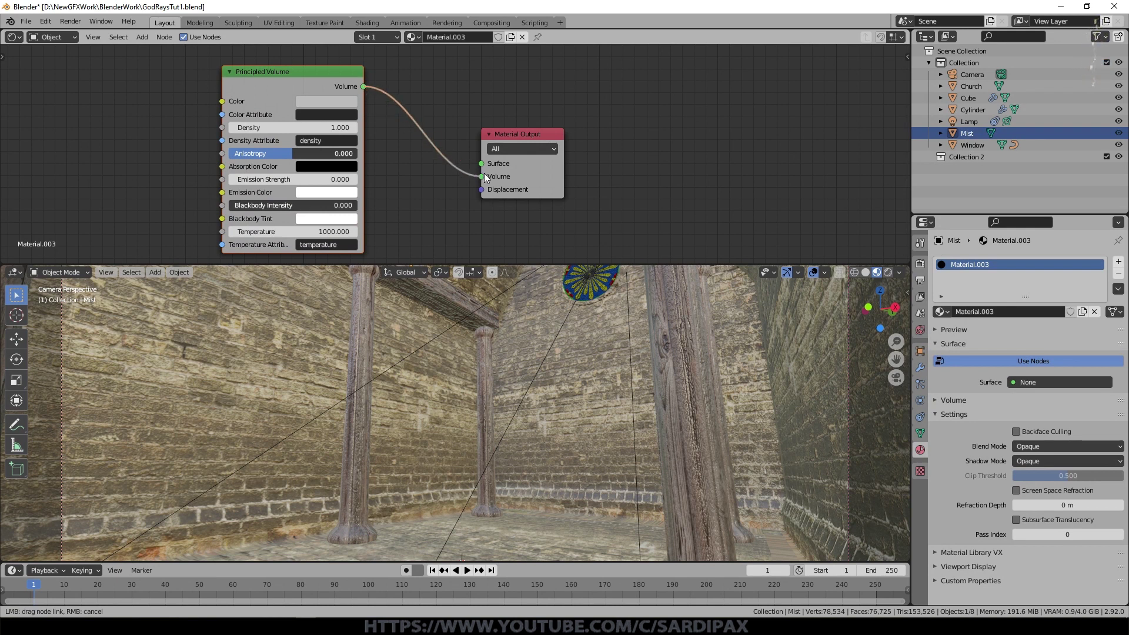
drag(486, 178, 485, 177)
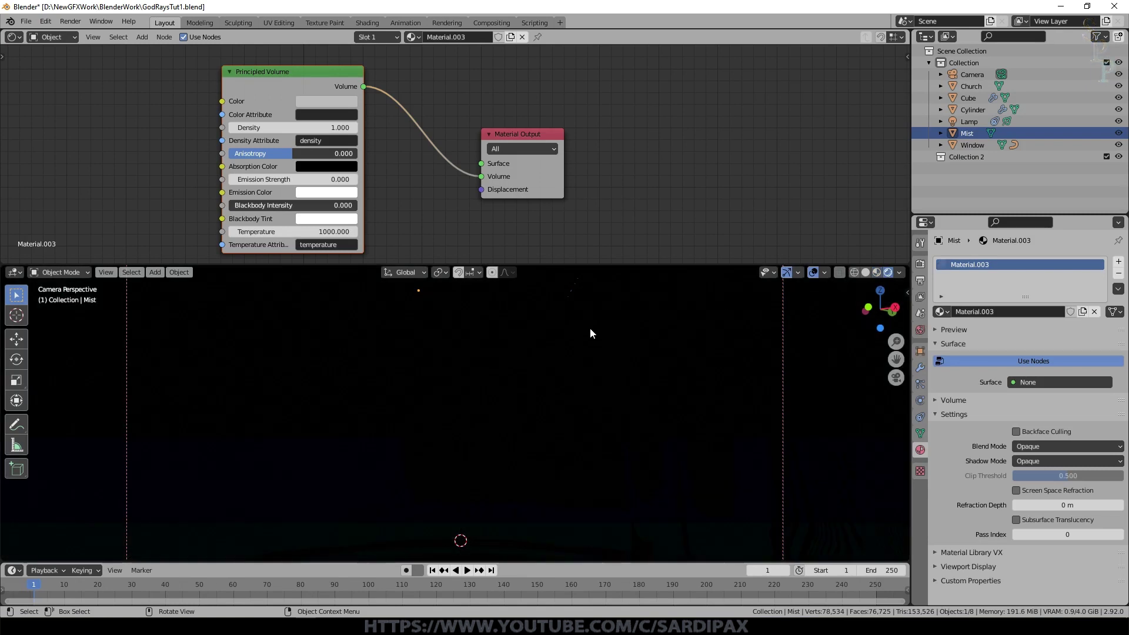
- Set the Principled Volume's colour to white and its density to 0.1
scroll(589, 332, down, 3)
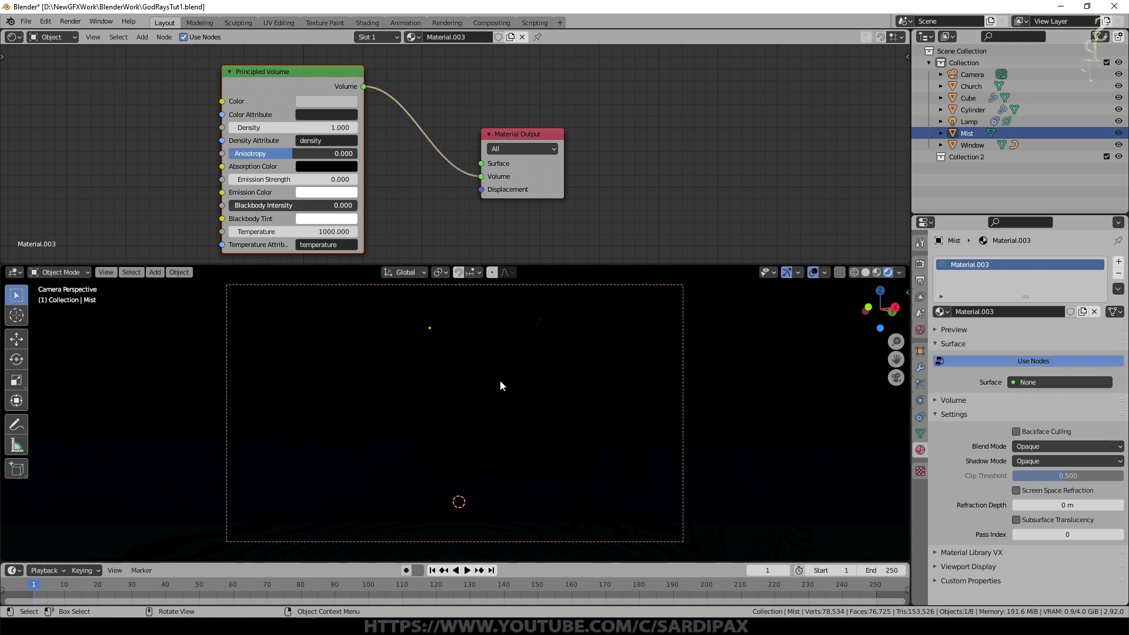
click(312, 101)
drag(399, 136, 402, 115)
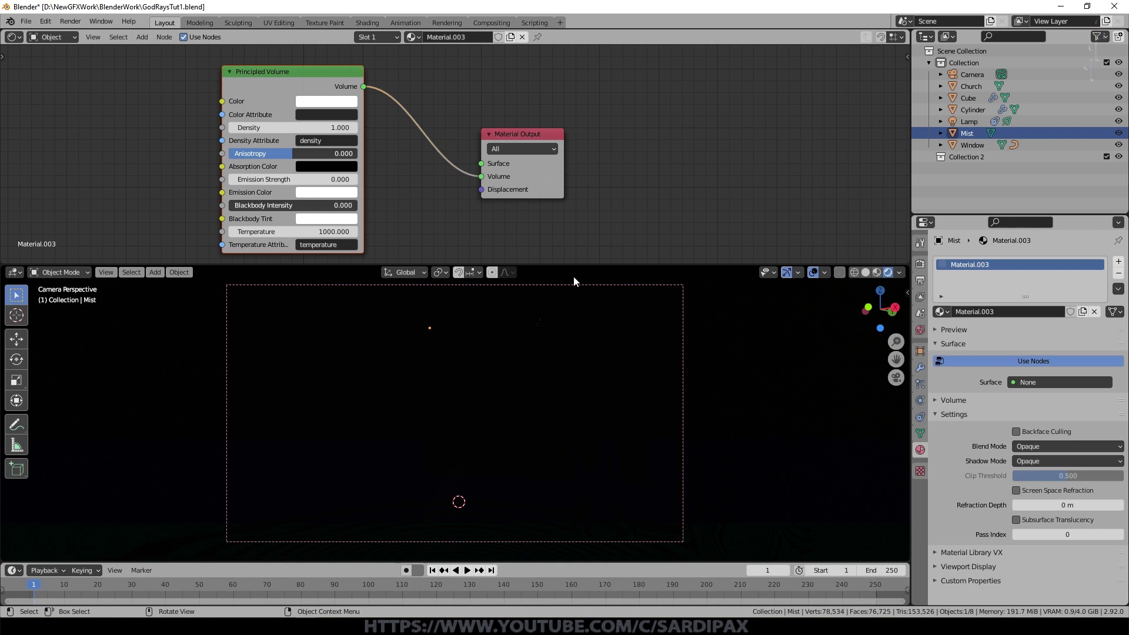
click(333, 127)
text(0.1)
key(Return)
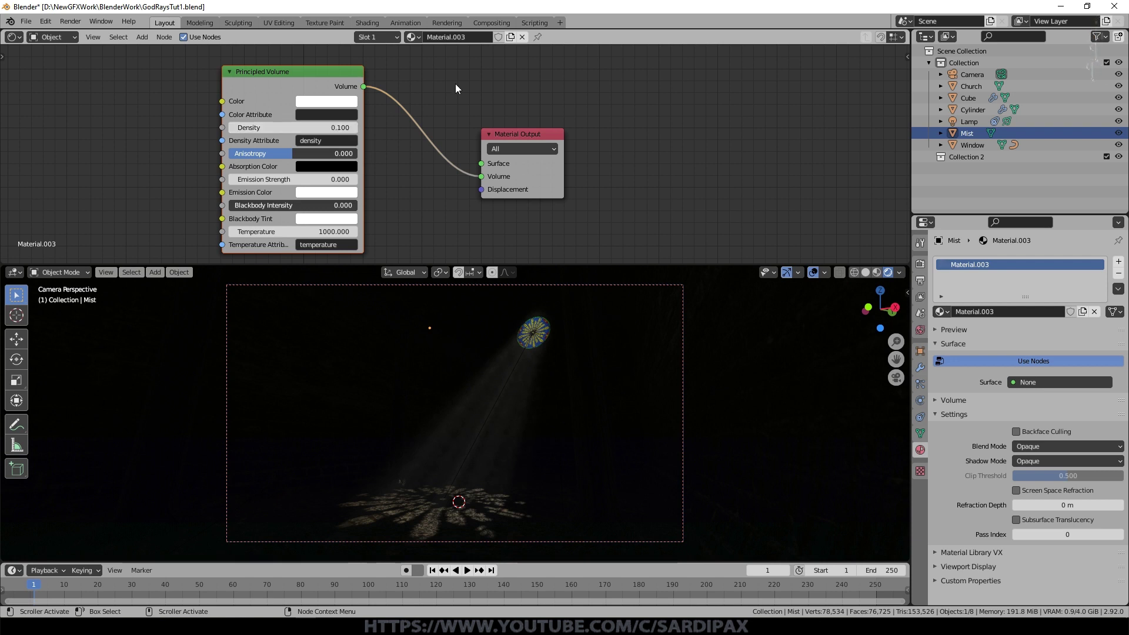
- Enlarge the 3D viewport at the Shader Editor's expense and fit the camera frame to it
drag(551, 265, 549, 160)
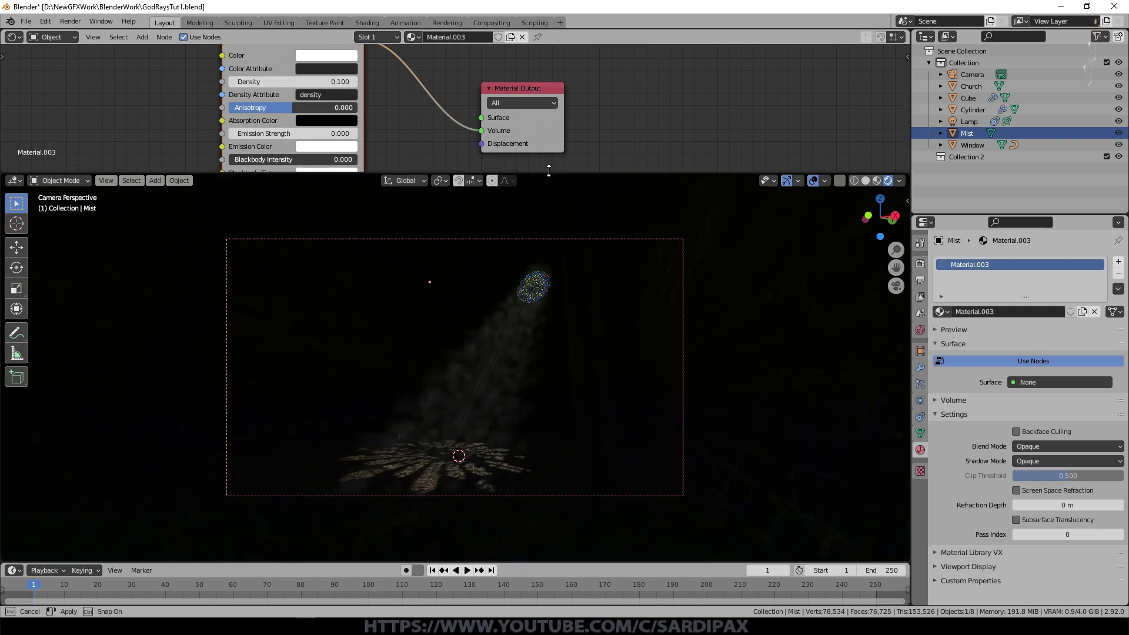
key(Home)
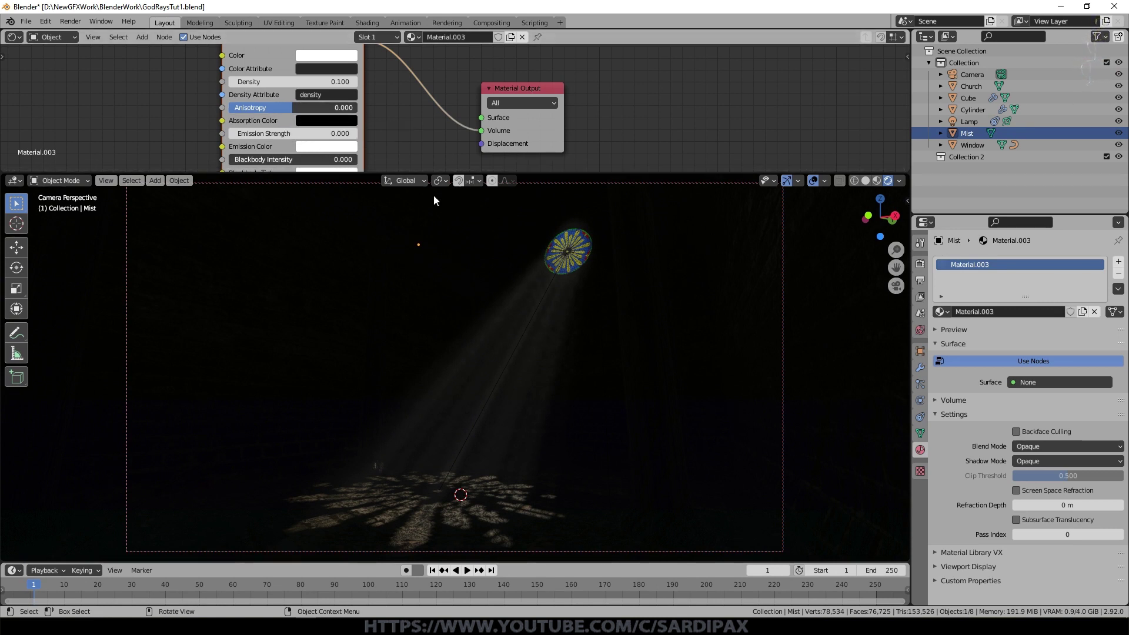
- Set the Principled Volume's anisotropy to 0.8 and lower it to about 0.627
click(330, 107)
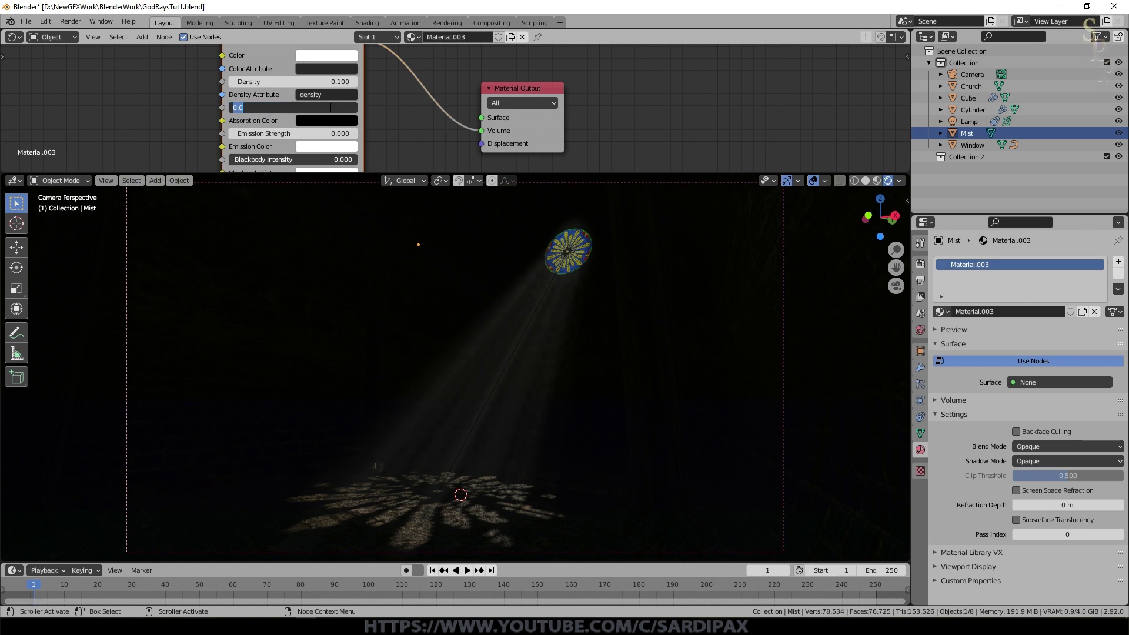
text(0.8)
key(Return)
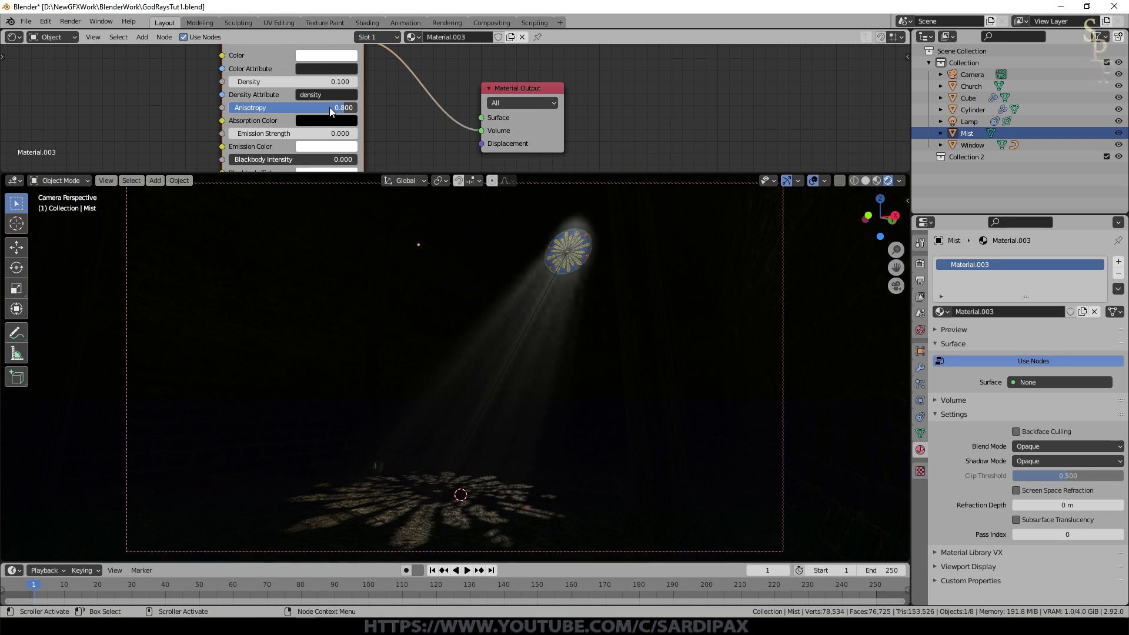
drag(317, 107, 306, 107)
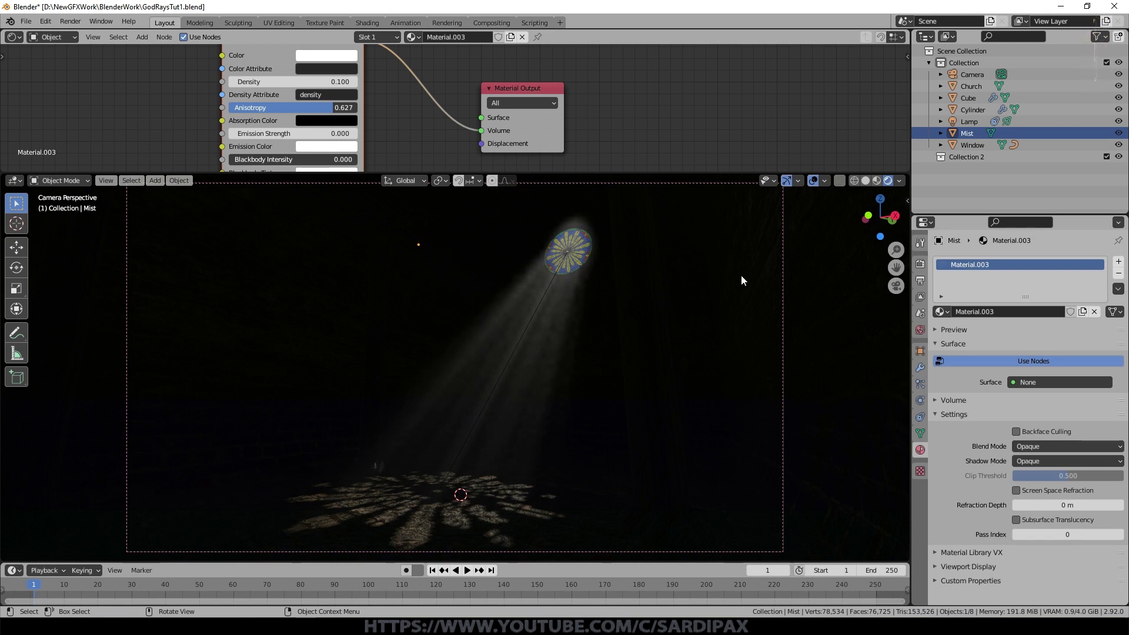
scroll(580, 421, down, 3)
scroll(551, 415, up, 3)
- Enable Ambient Occlusion and Screen Space Reflections in the Eevee render settings and turn off Half Res Trace
click(920, 264)
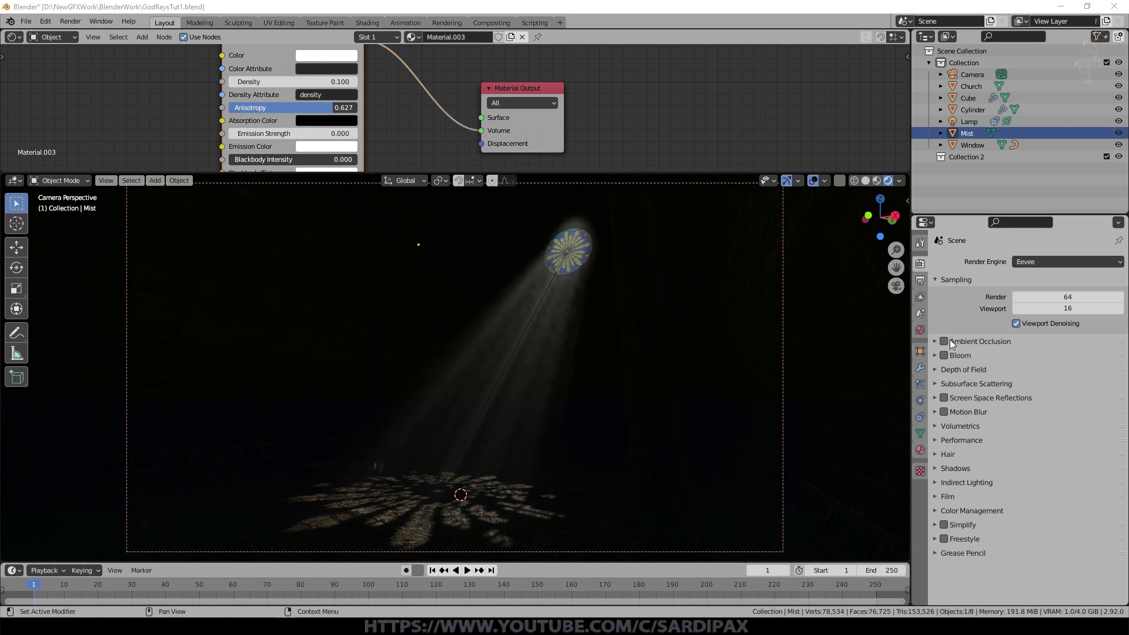
click(951, 341)
click(936, 341)
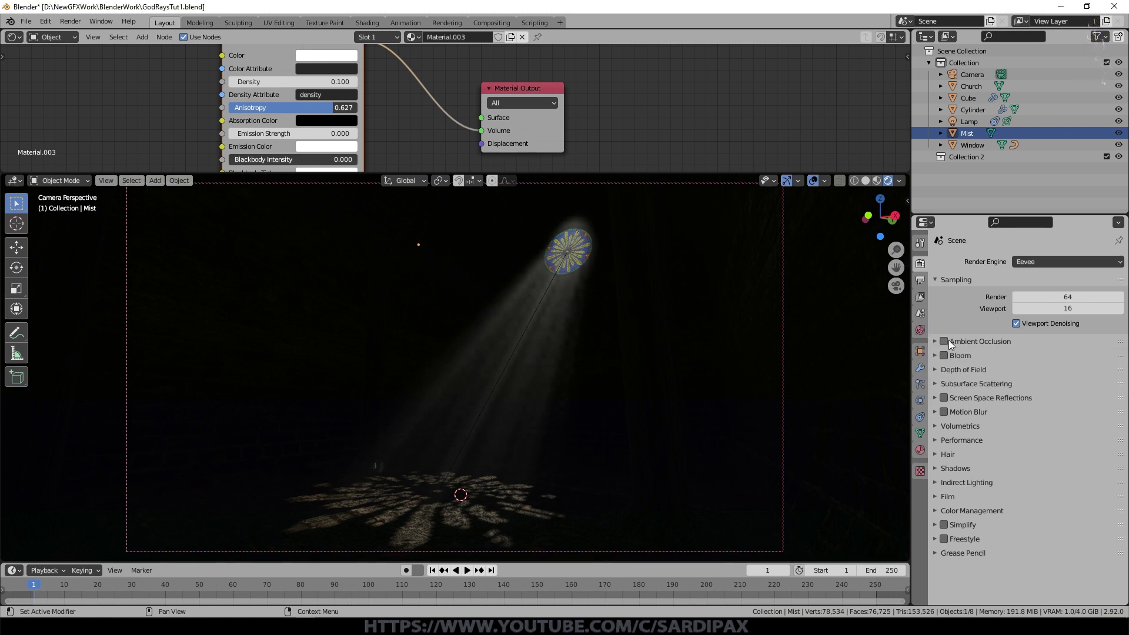
click(944, 341)
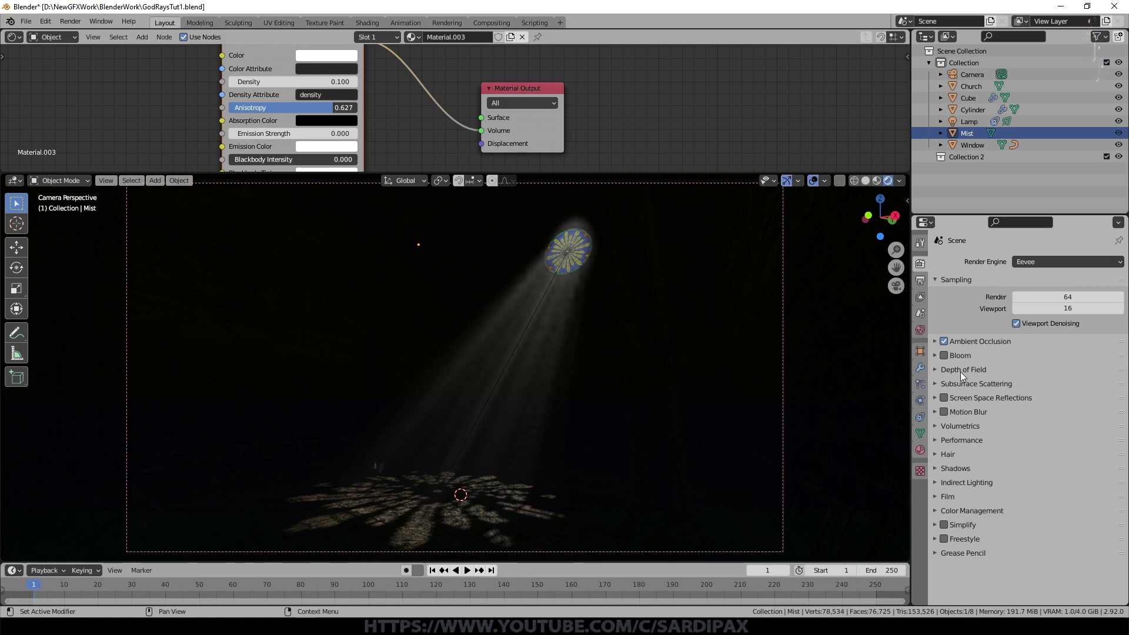
click(945, 398)
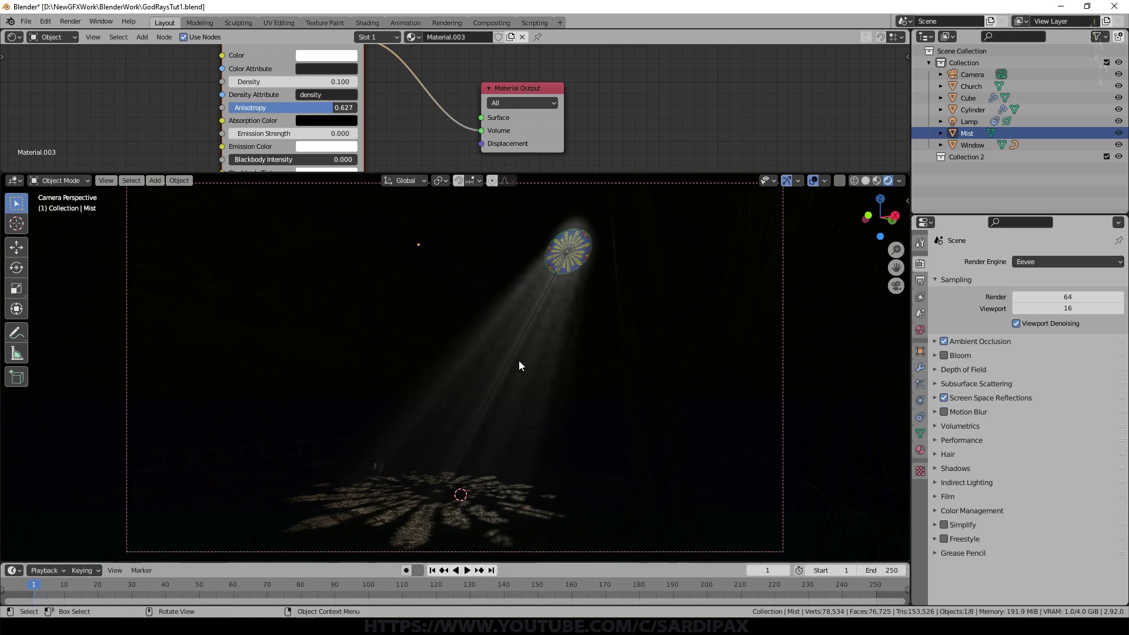
click(935, 398)
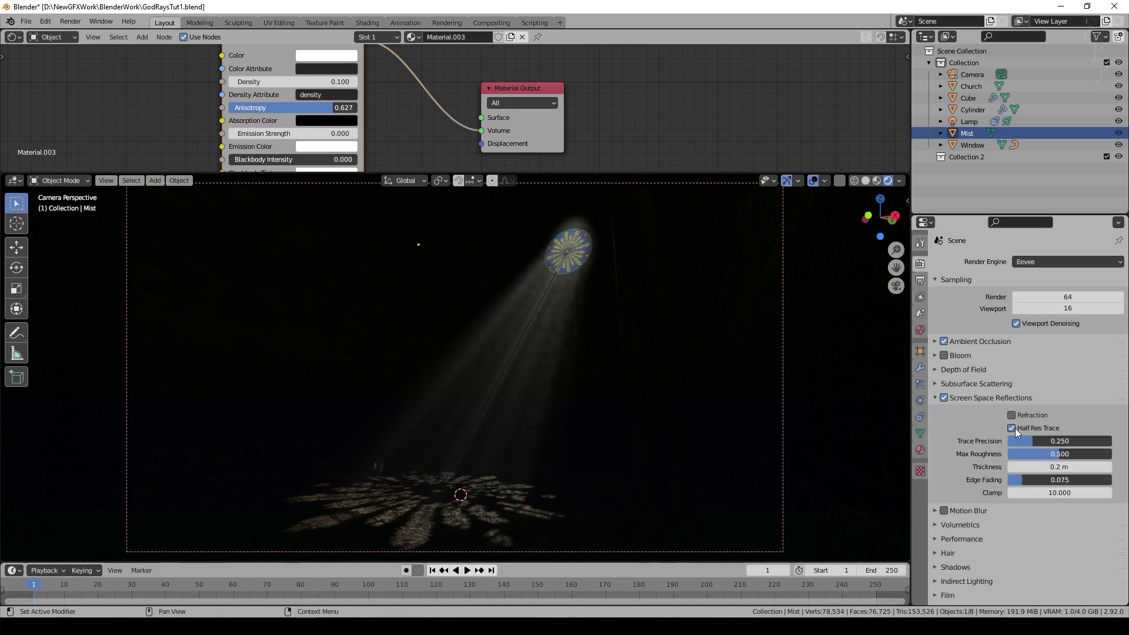
click(1014, 428)
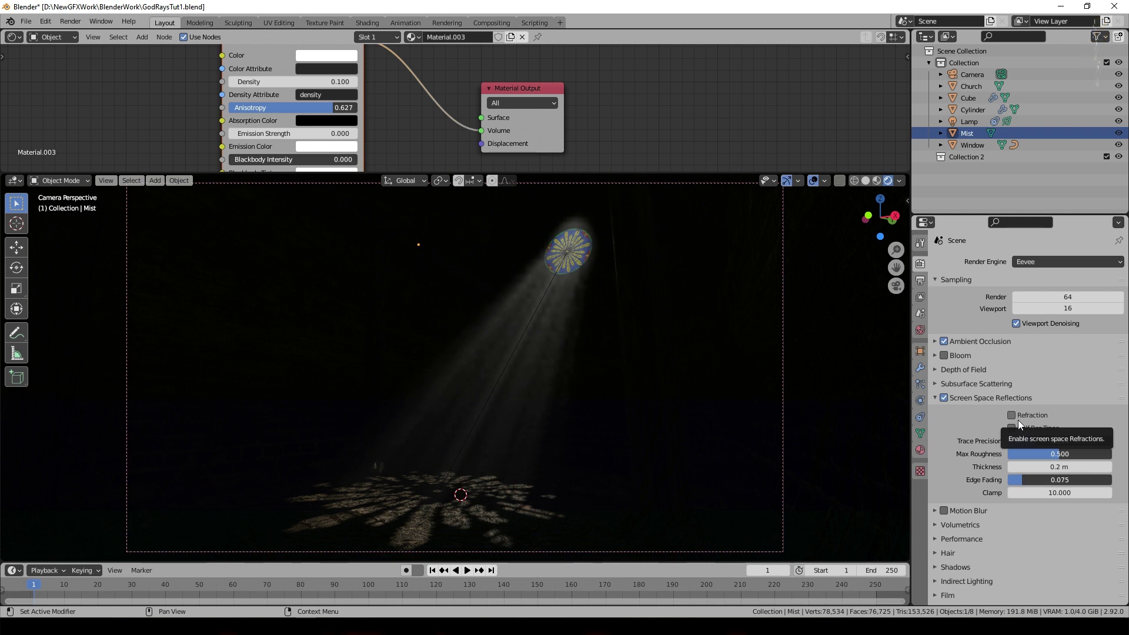
click(1067, 403)
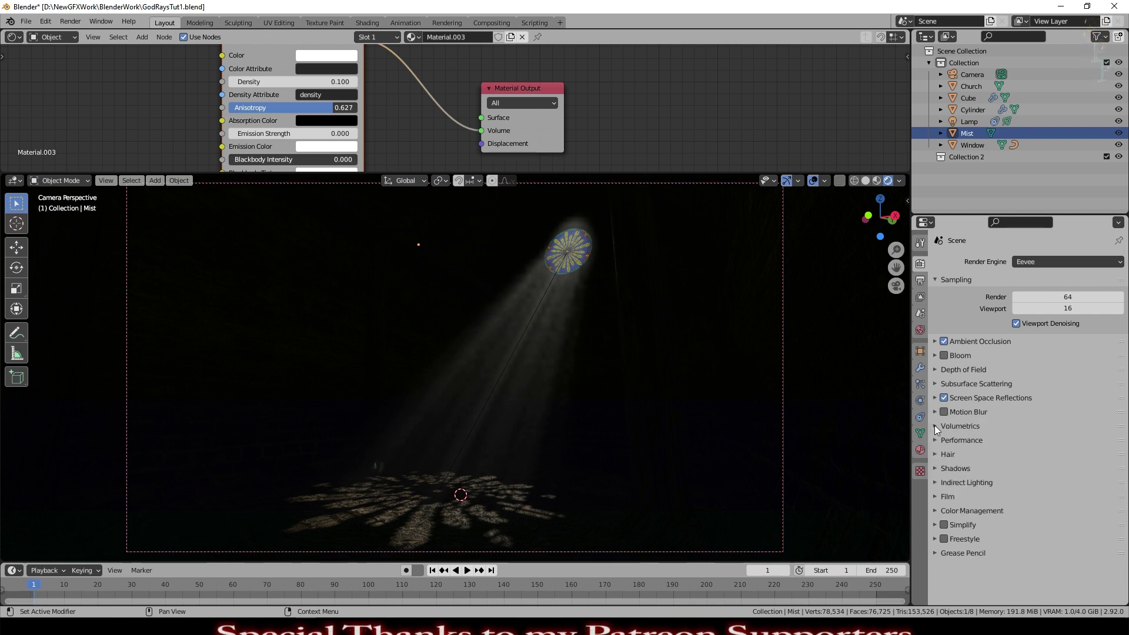
- Set the Eevee volumetrics tile size to 2 px and samples to 256, and enable Volumetric Shadows
click(935, 426)
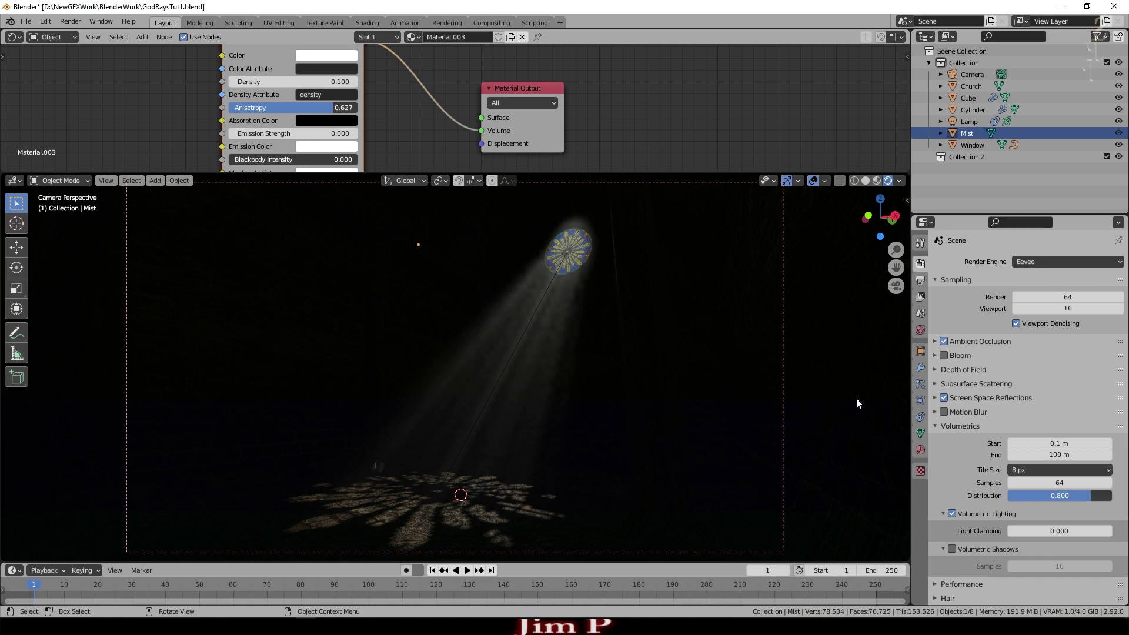
click(1030, 471)
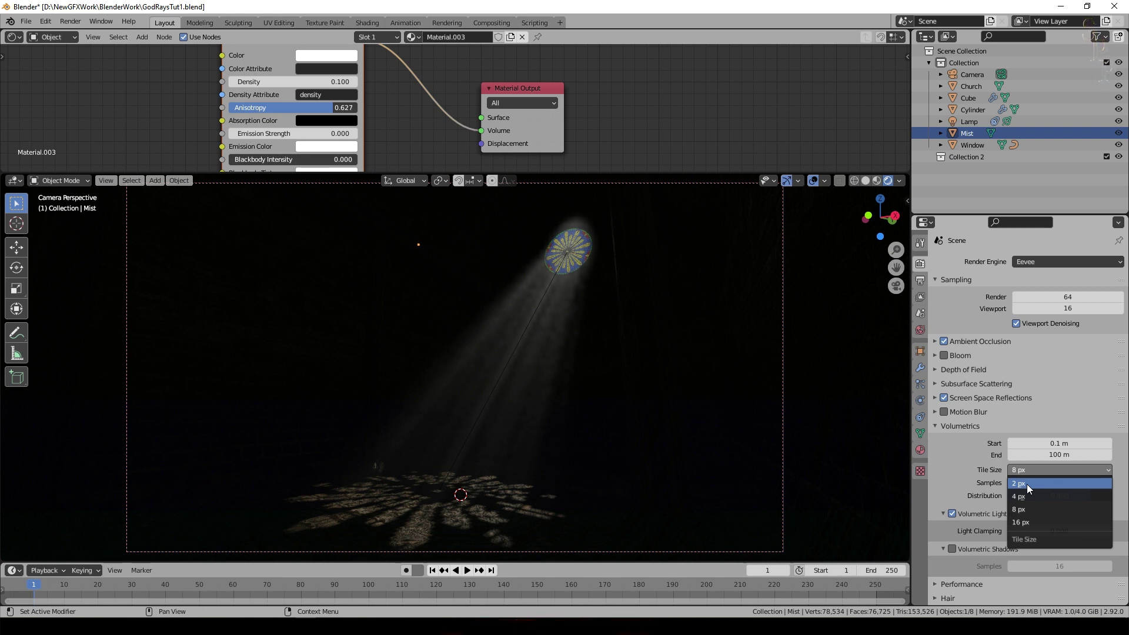
click(1027, 484)
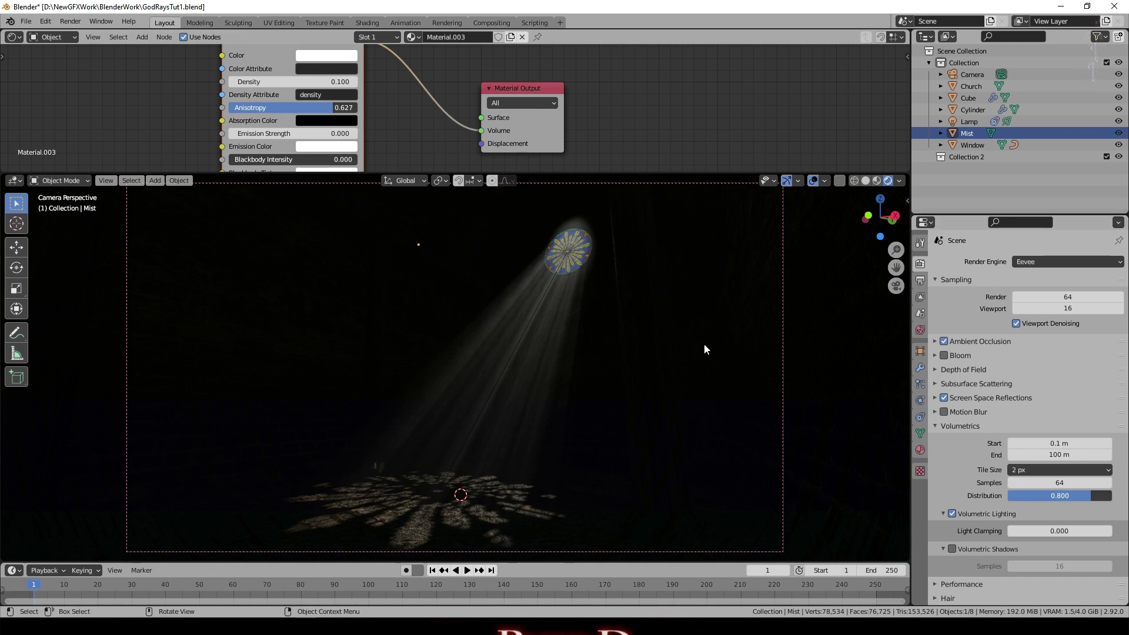
click(1061, 481)
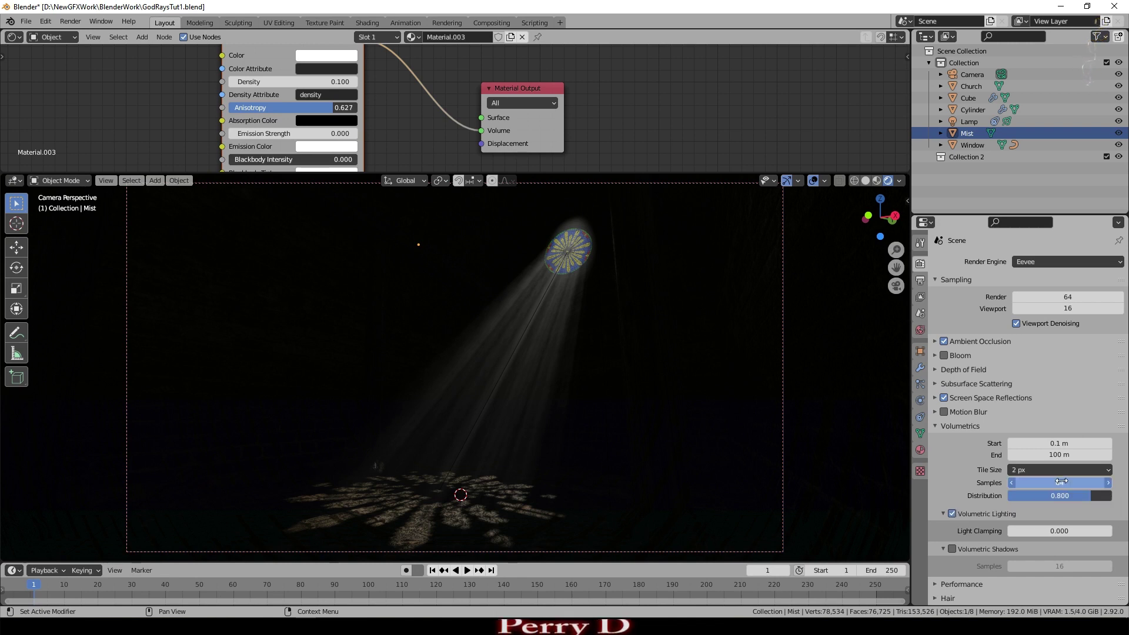
text(256)
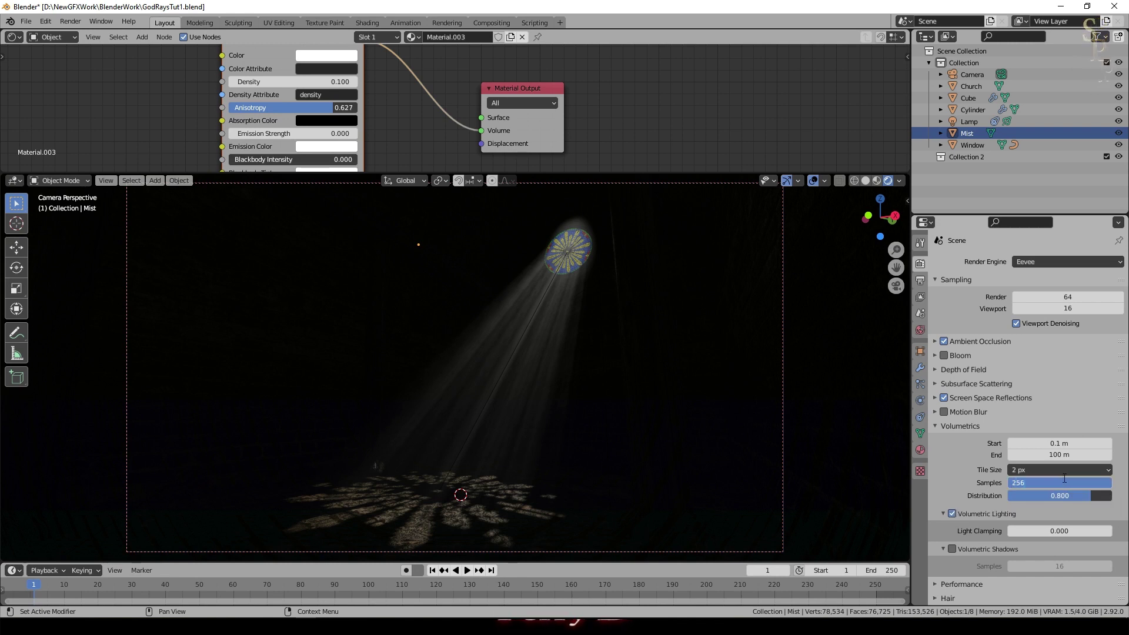
key(Return)
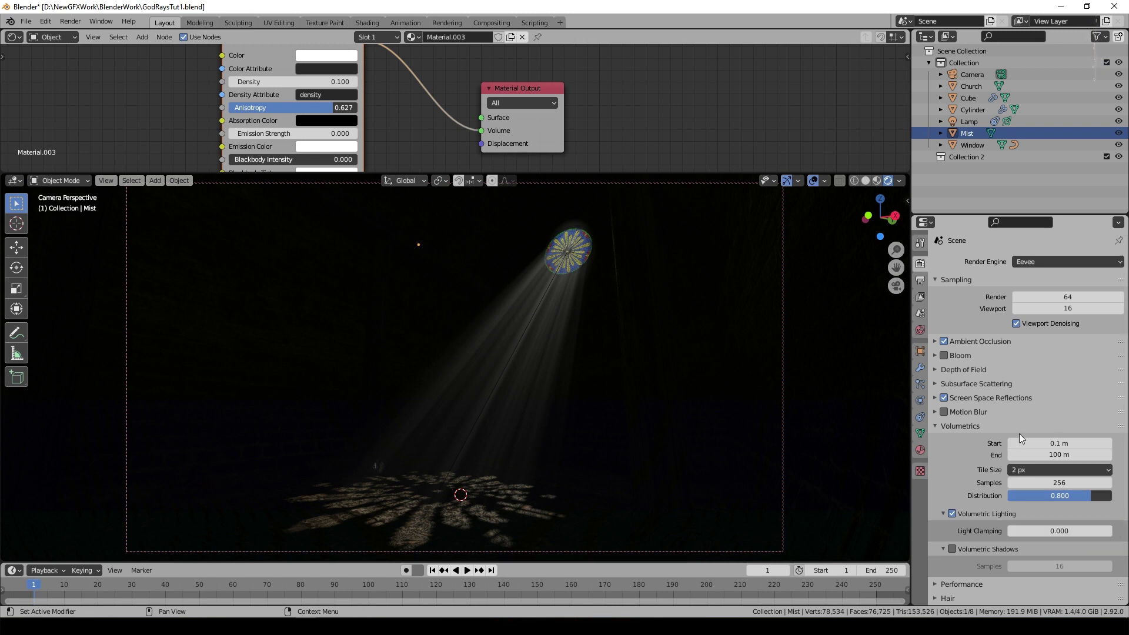
click(951, 549)
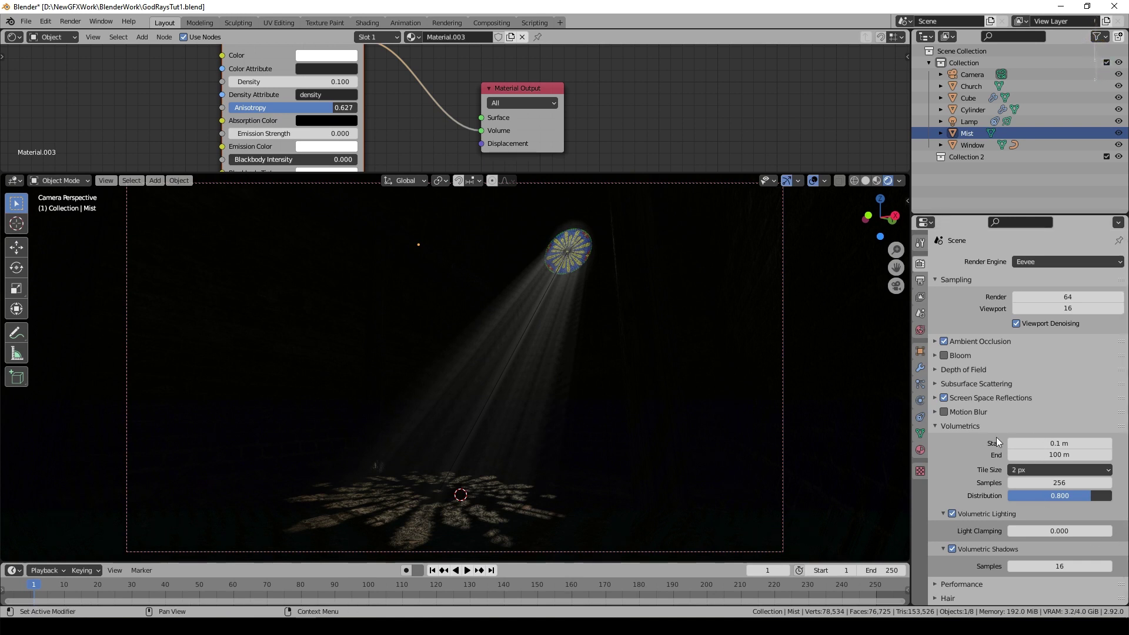
- Set the shadow cube size to 1024 px and cascade size to 2048 px, testing soft shadows but leaving them off
scroll(996, 441, down, 5)
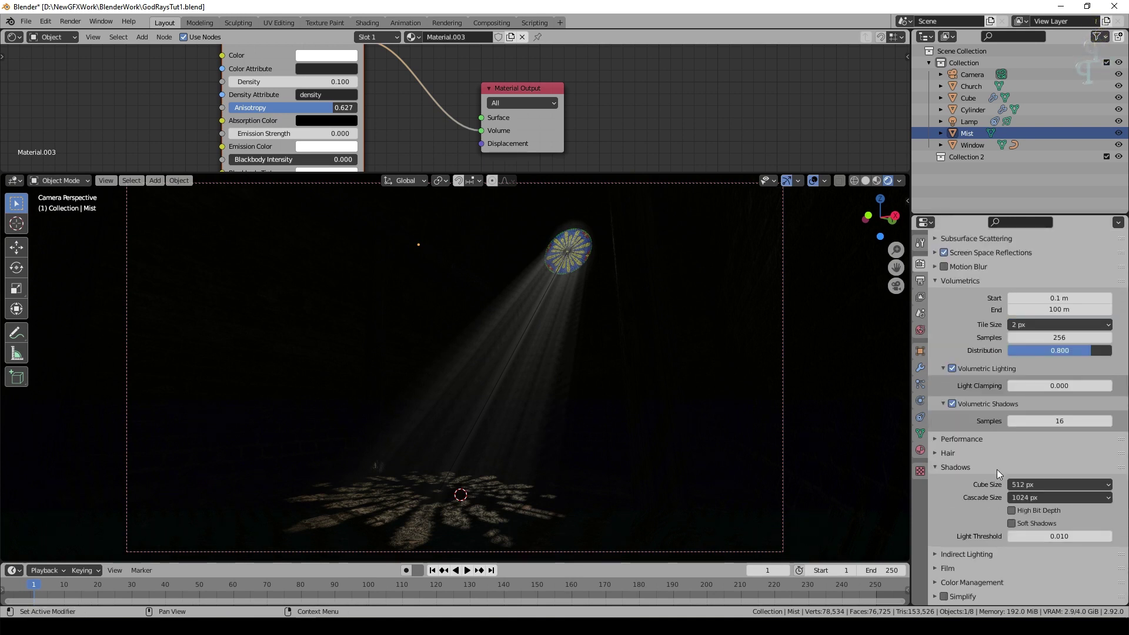
click(1040, 482)
click(1036, 544)
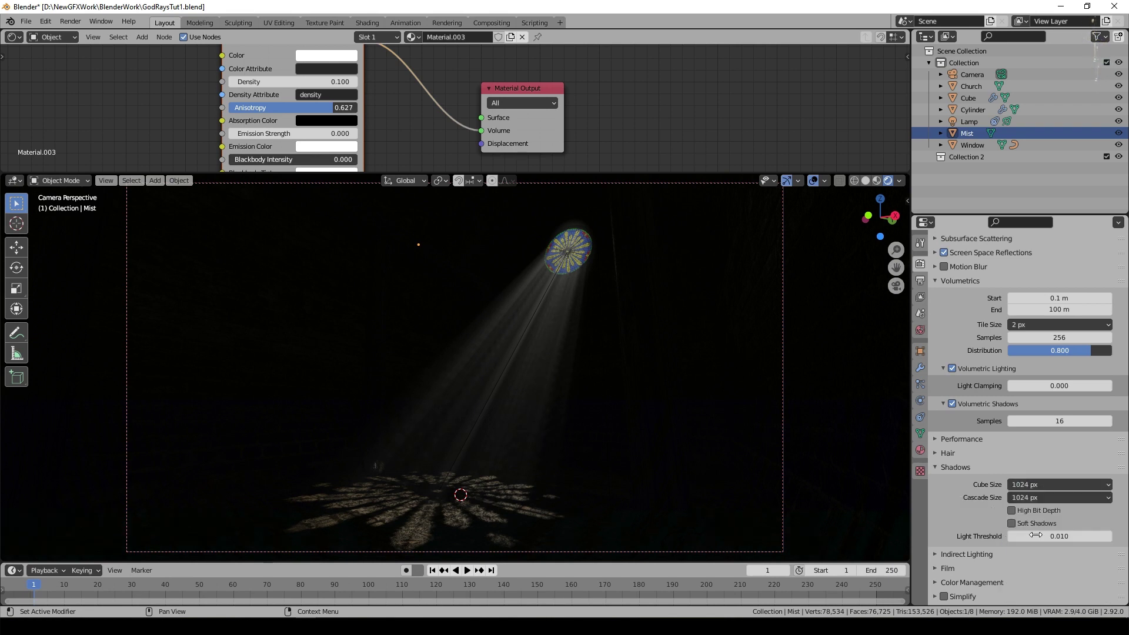
click(1027, 498)
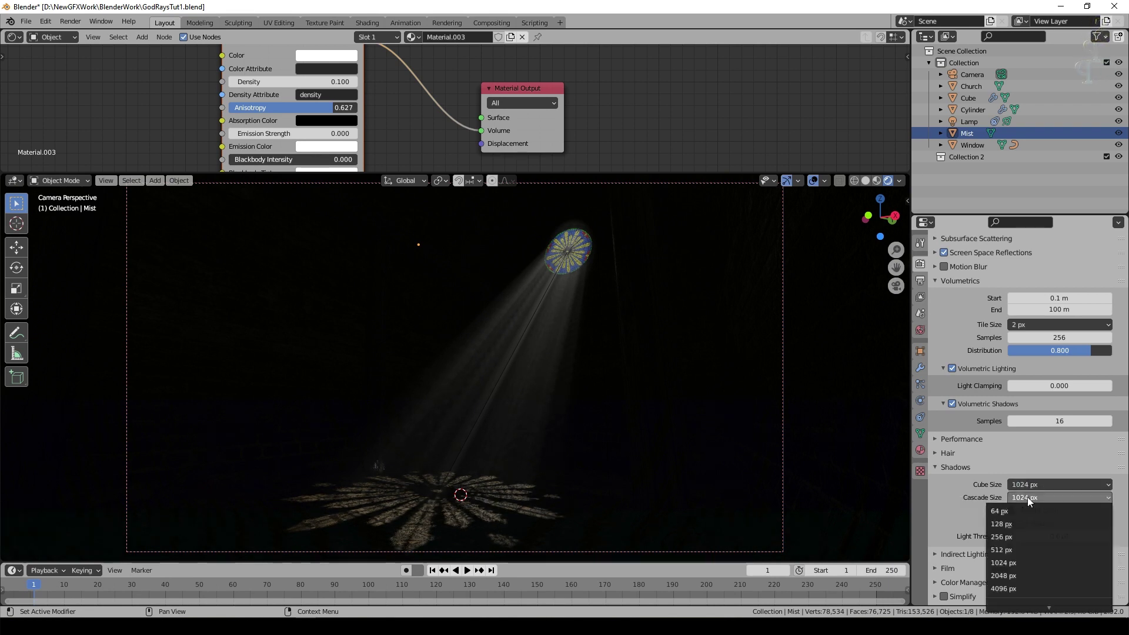
click(1010, 575)
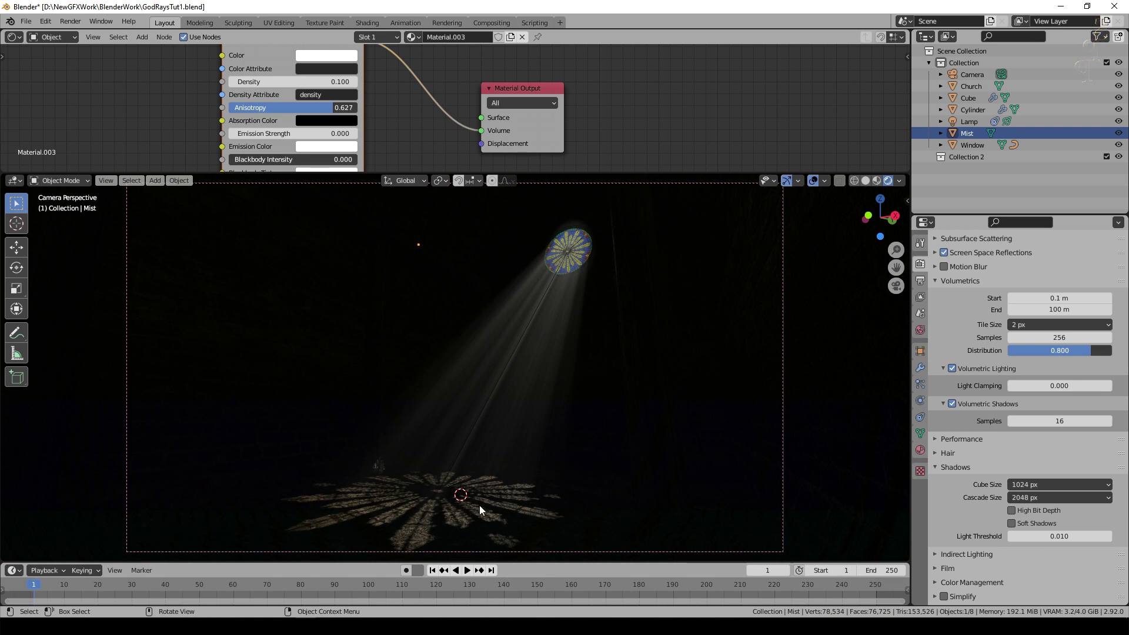
click(1011, 523)
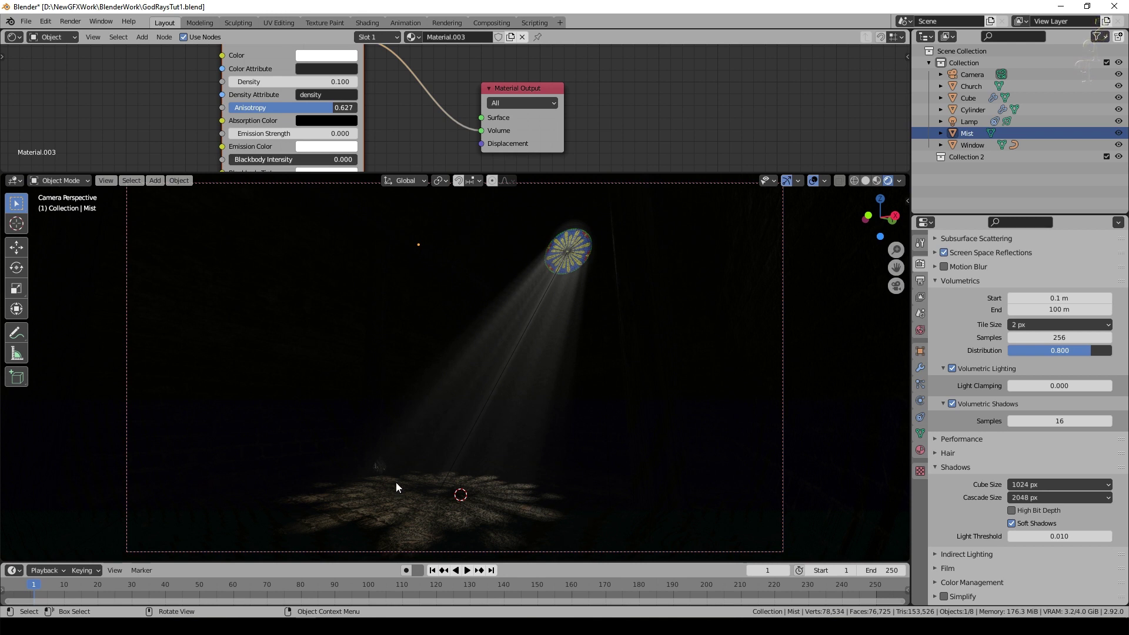
click(1033, 523)
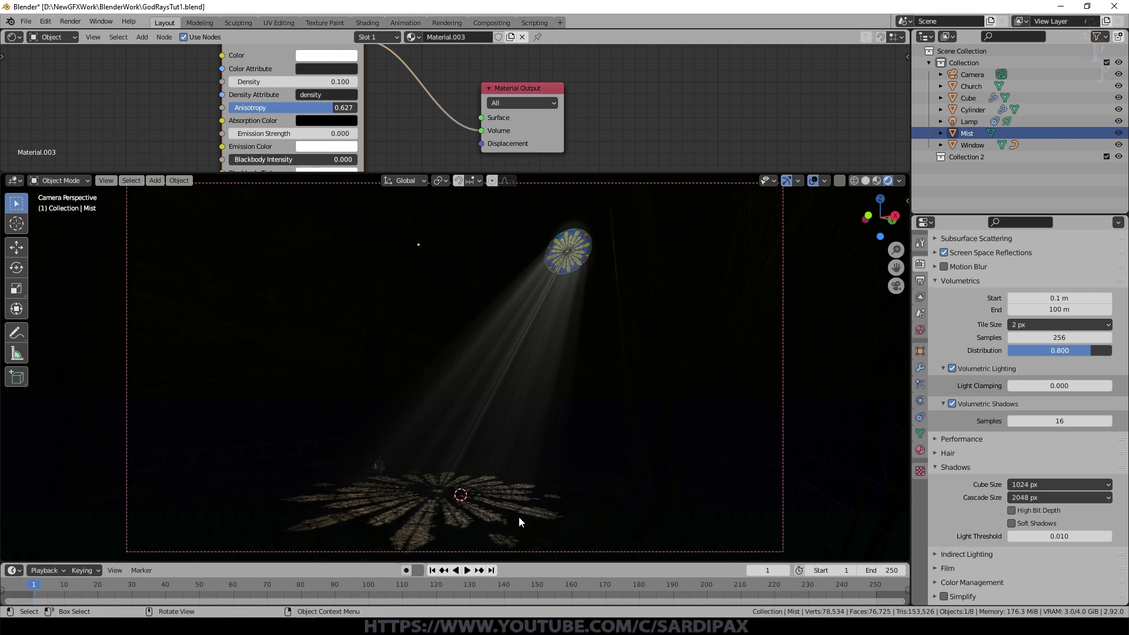
- Render the scene in Eevee, inspect the light beams in the image, and return to the 3D viewport with render slot 1 selected
key(shift+space)
key(space)
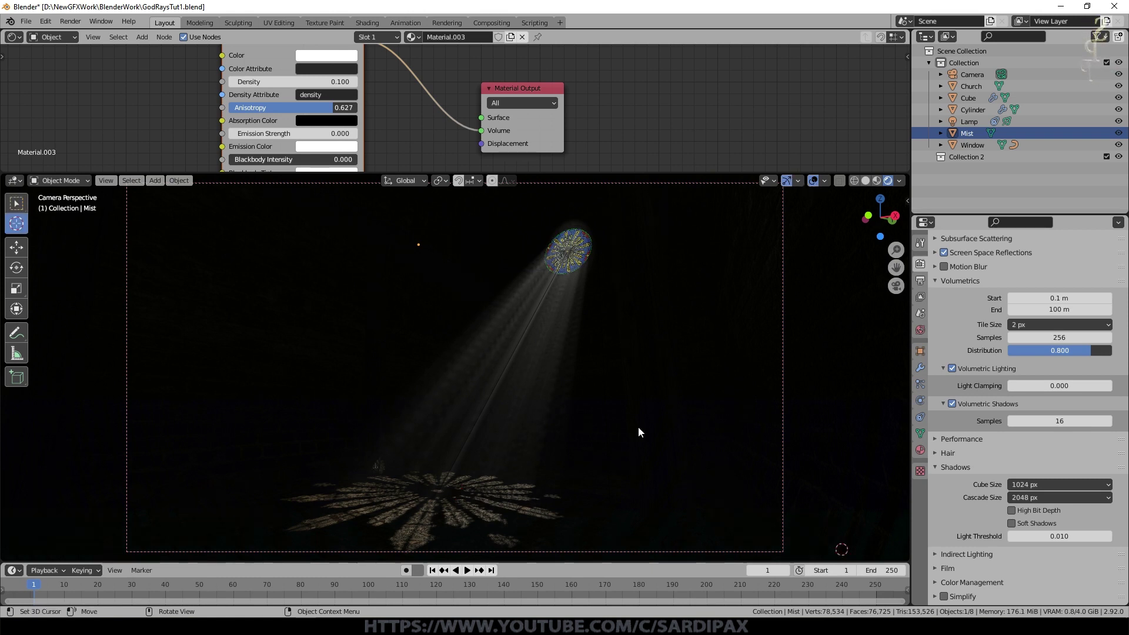
key(F12)
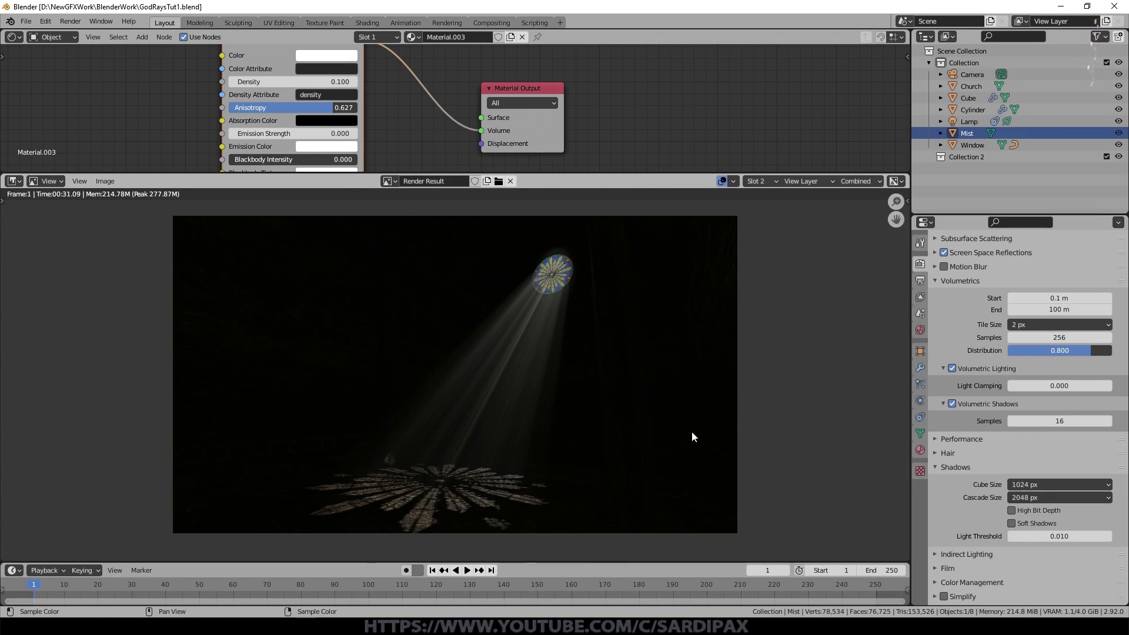
scroll(692, 433, up, 1)
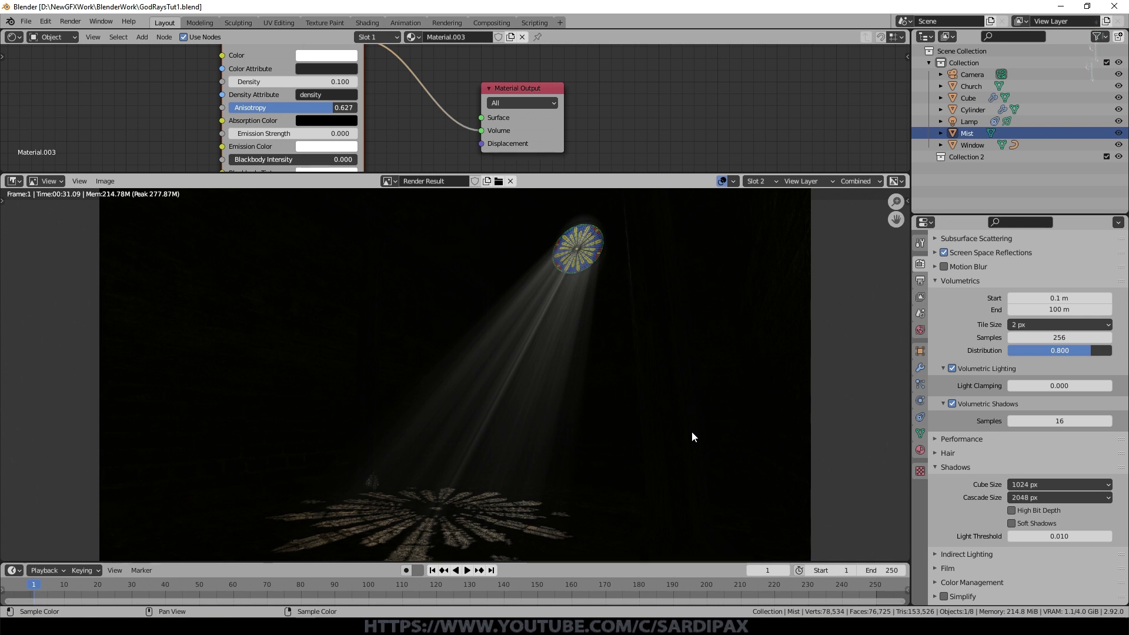
scroll(692, 432, down, 1)
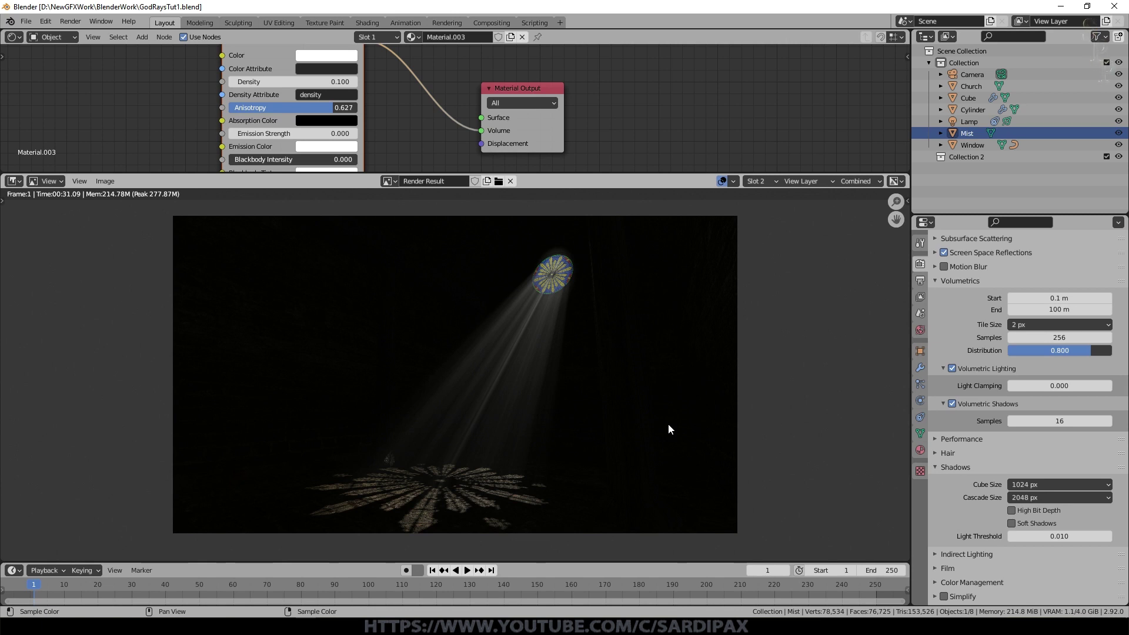
key(1)
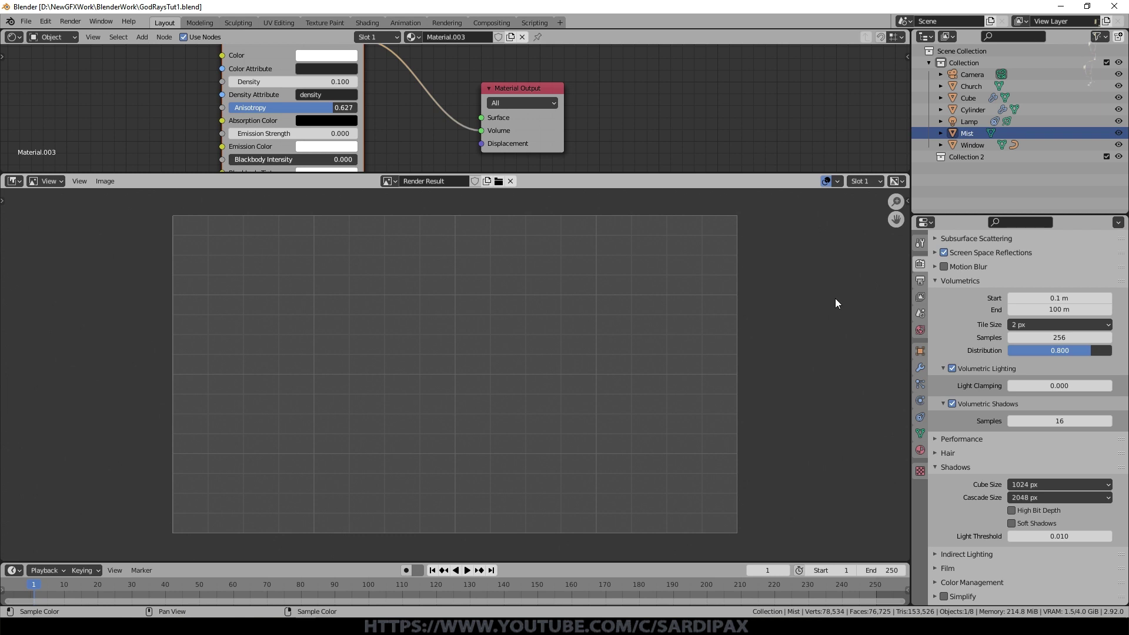
key(Escape)
- Switch the scene's render engine to Cycles
scroll(1035, 294, up, 5)
click(1043, 262)
click(1032, 300)
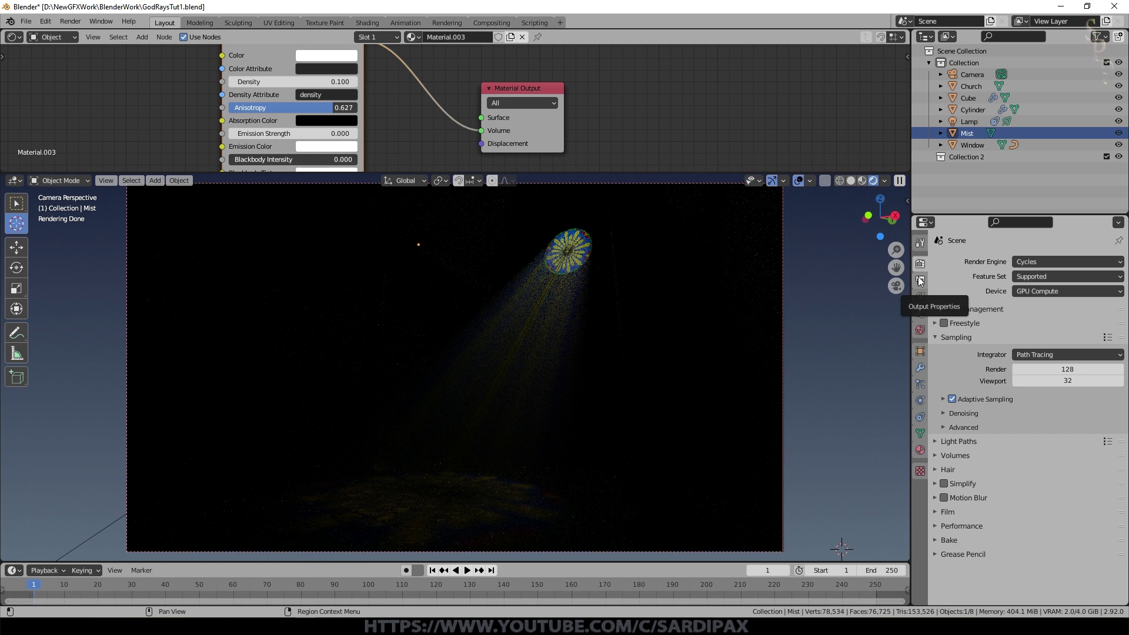
- Turn off refractive and reflective caustics in the Cycles light path settings
click(964, 441)
scroll(1014, 389, down, 5)
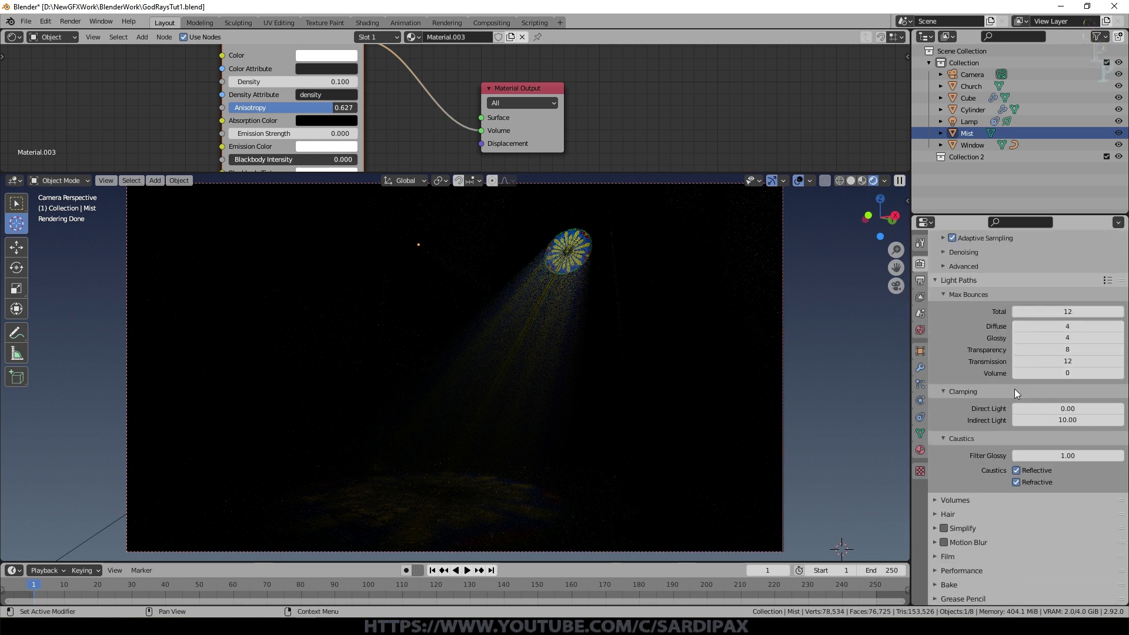
click(1016, 482)
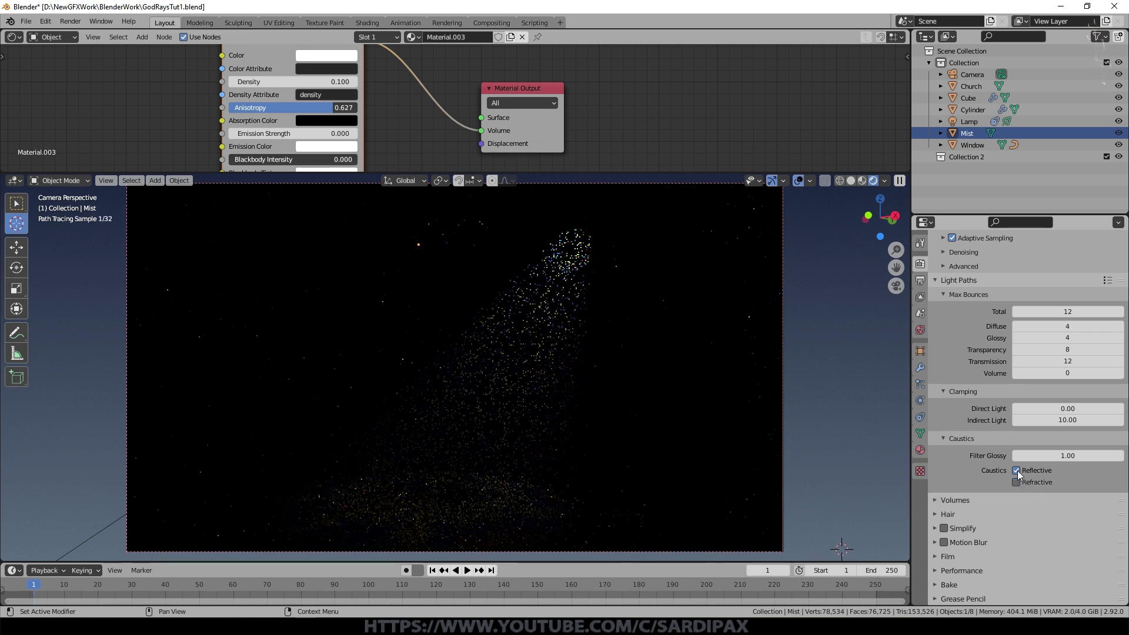
click(1016, 470)
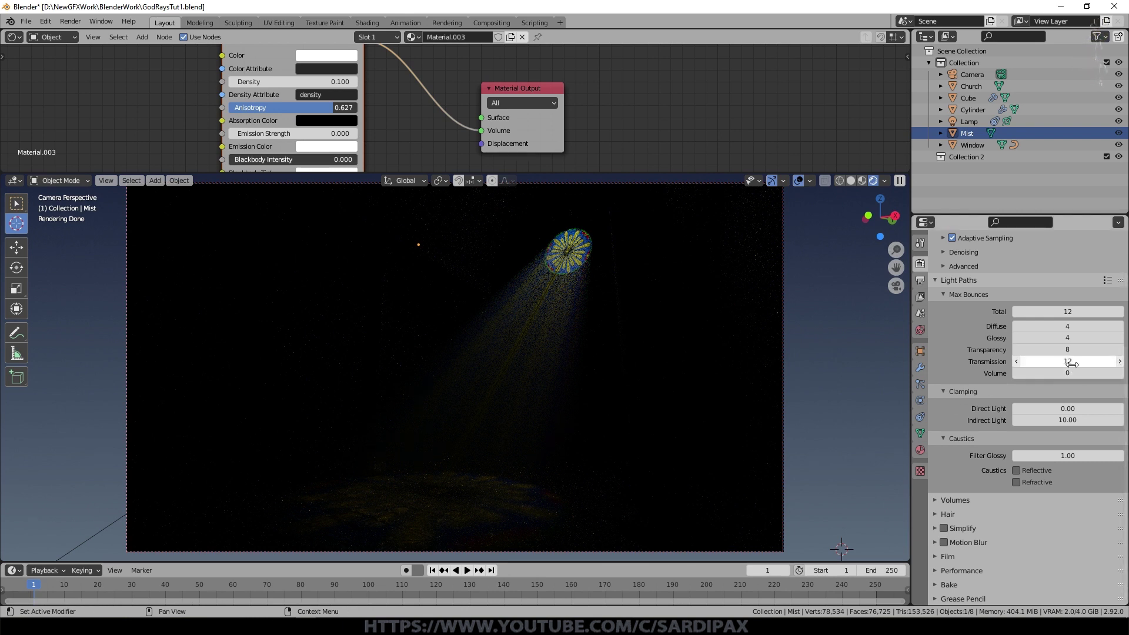
- Raise the maximum volume bounces to 2 in the Cycles light path settings
click(1119, 374)
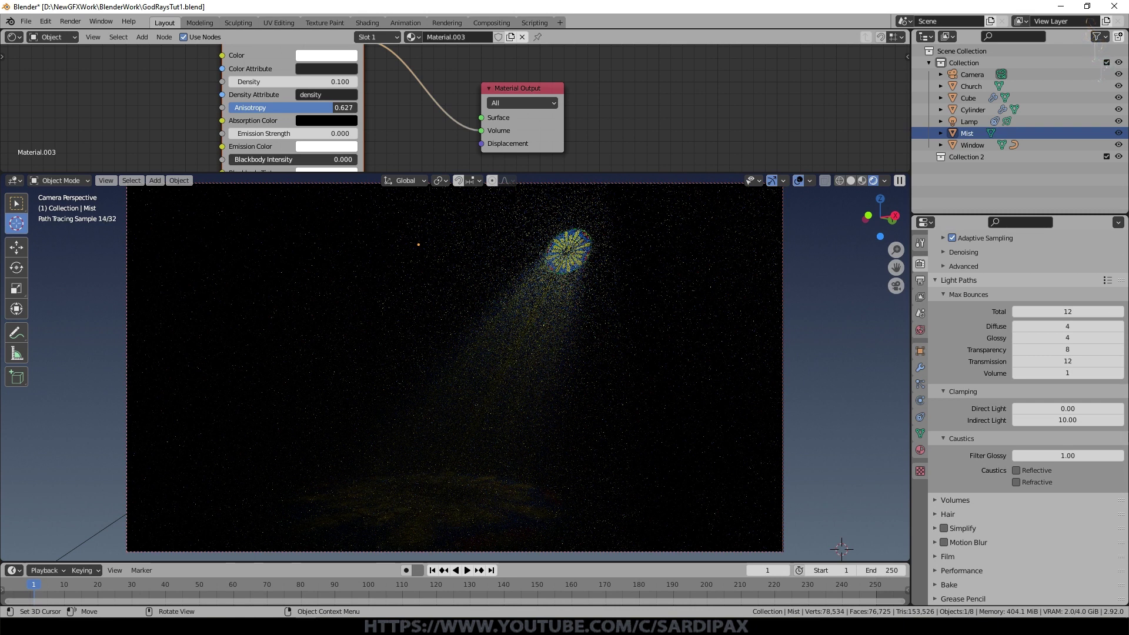
click(1119, 374)
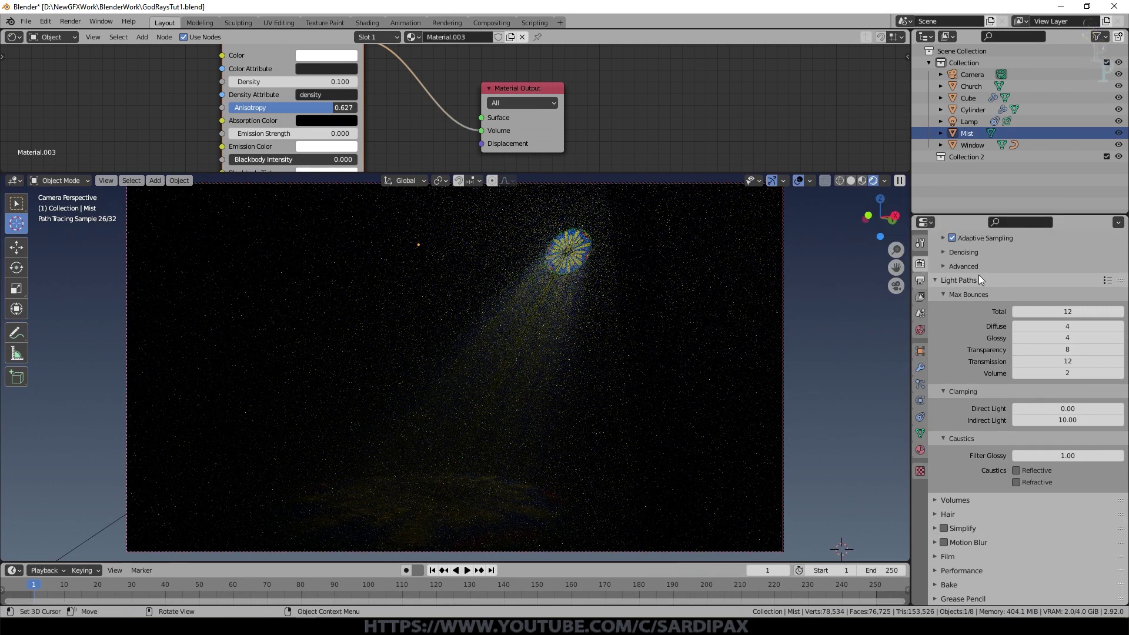
scroll(993, 291, up, 5)
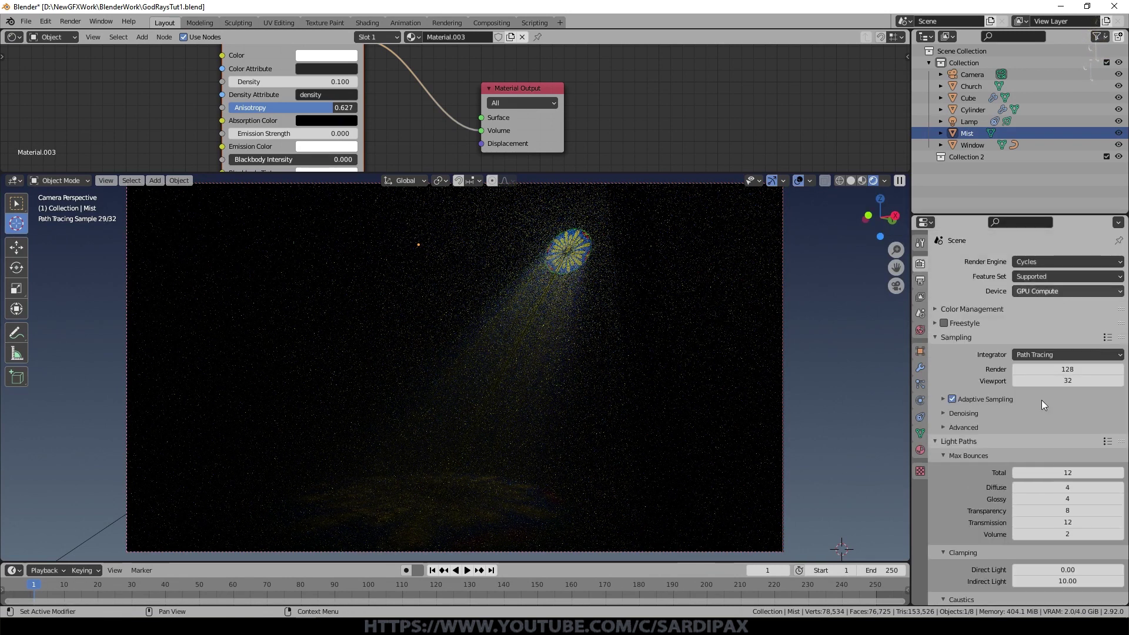
- Set the Cycles sampling to 64 render samples and 16 viewport samples
click(1062, 369)
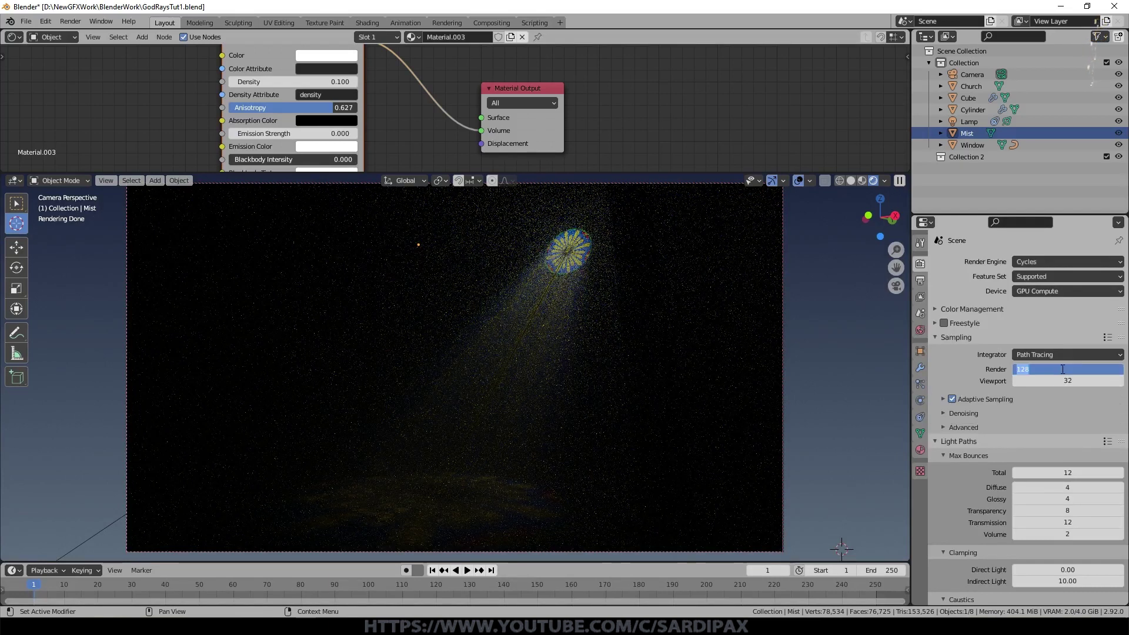
text(64)
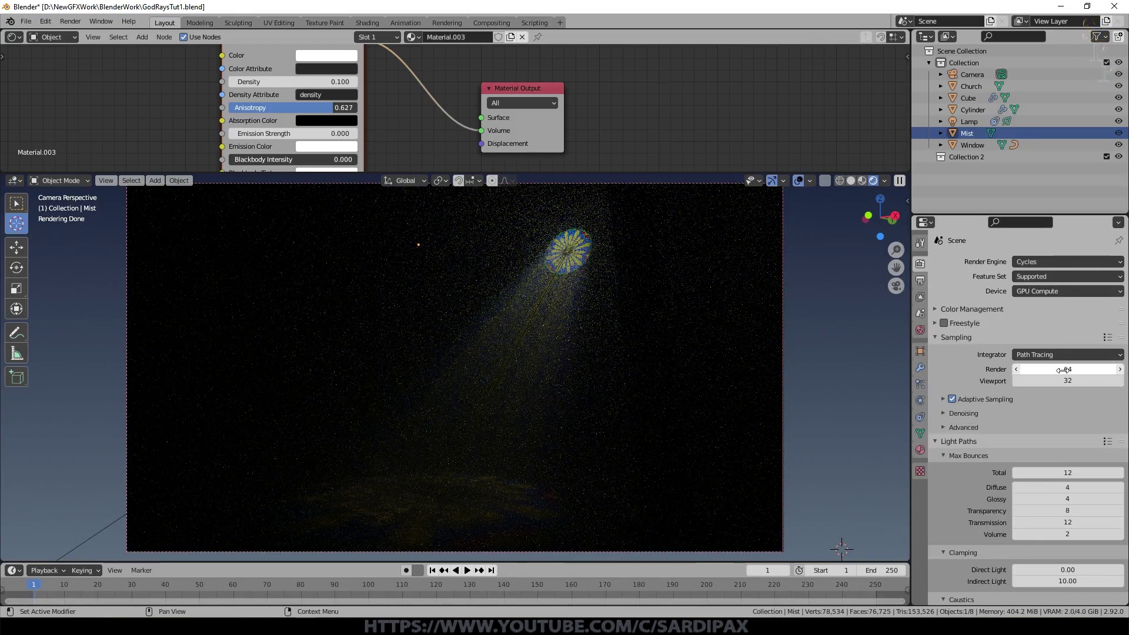
key(Return)
click(1067, 380)
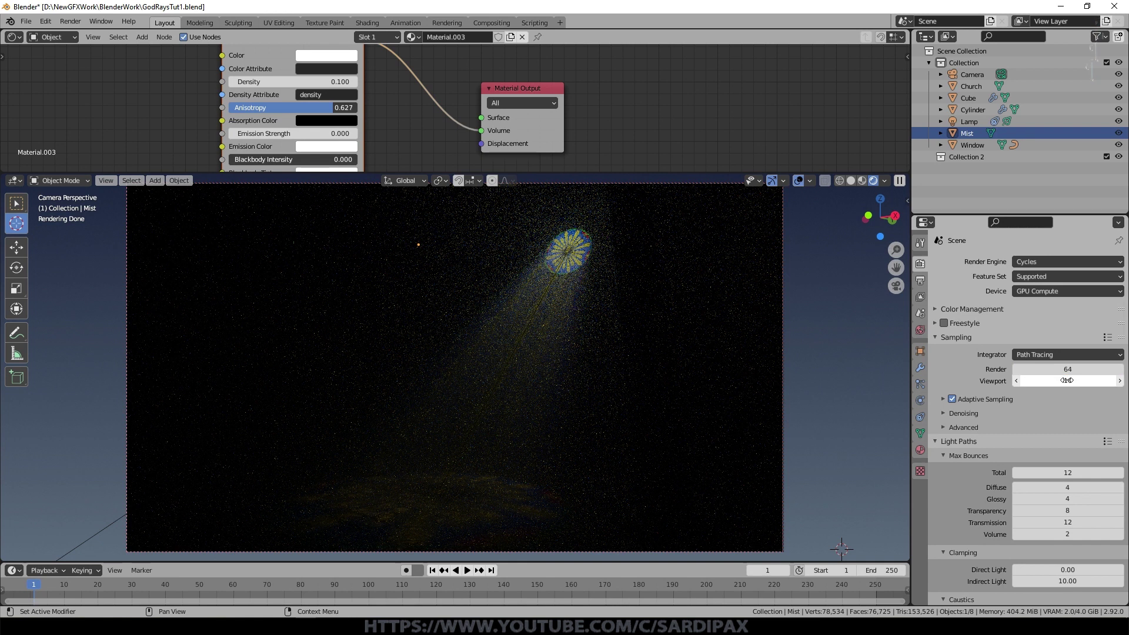
text(16)
key(Return)
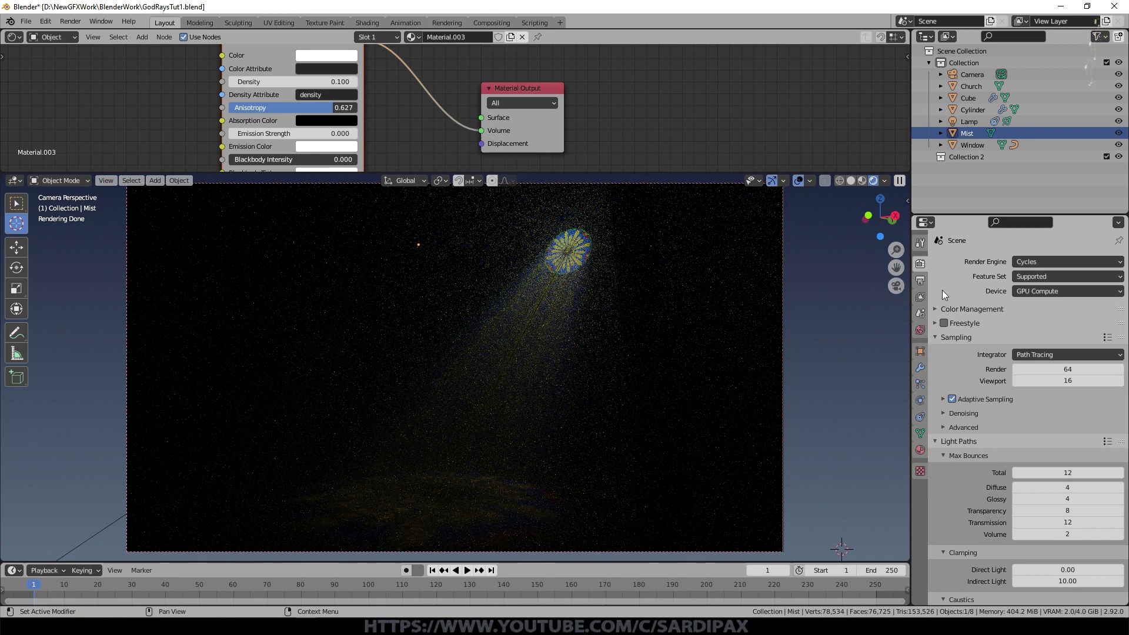
- Enable the Denoising Data pass for the view layer, switch the viewport to material preview shading, and save the file
click(920, 296)
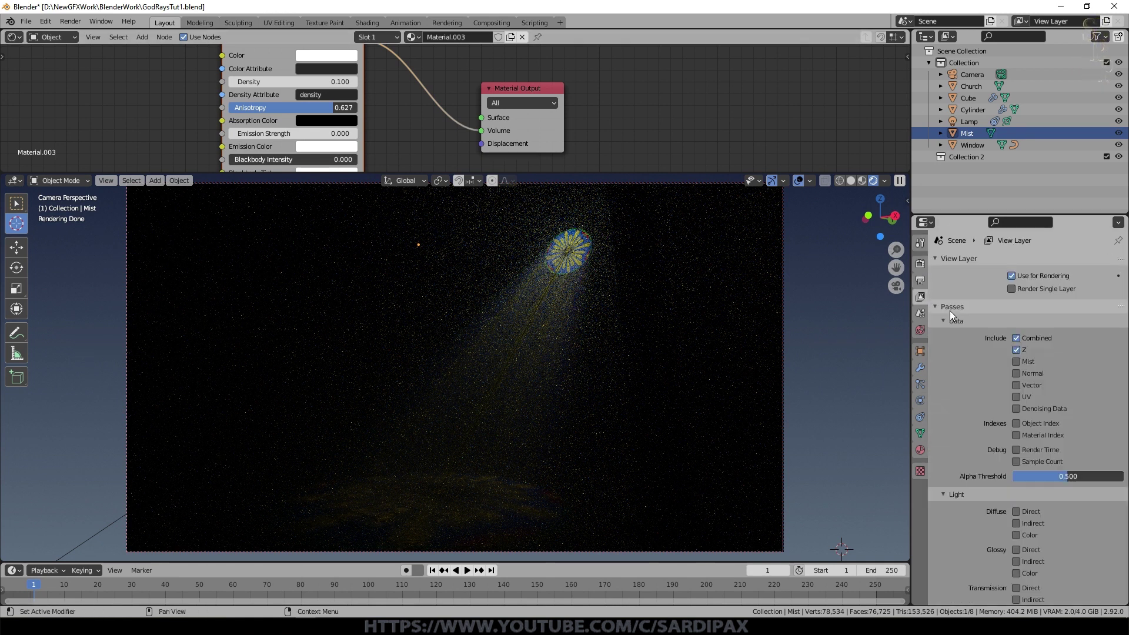
click(1017, 409)
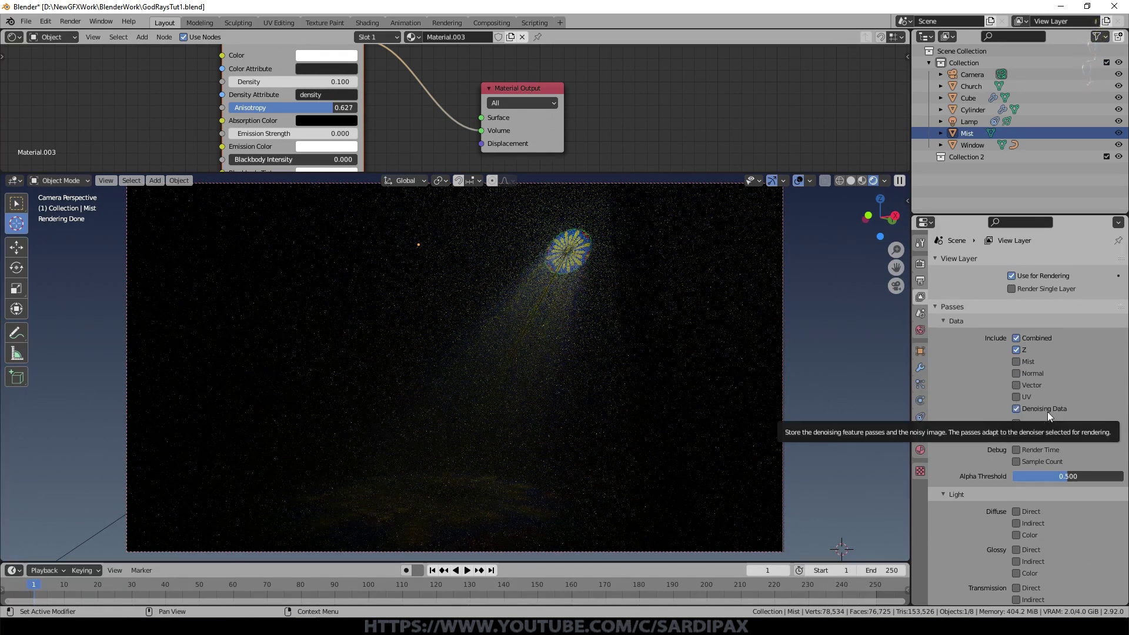
click(862, 181)
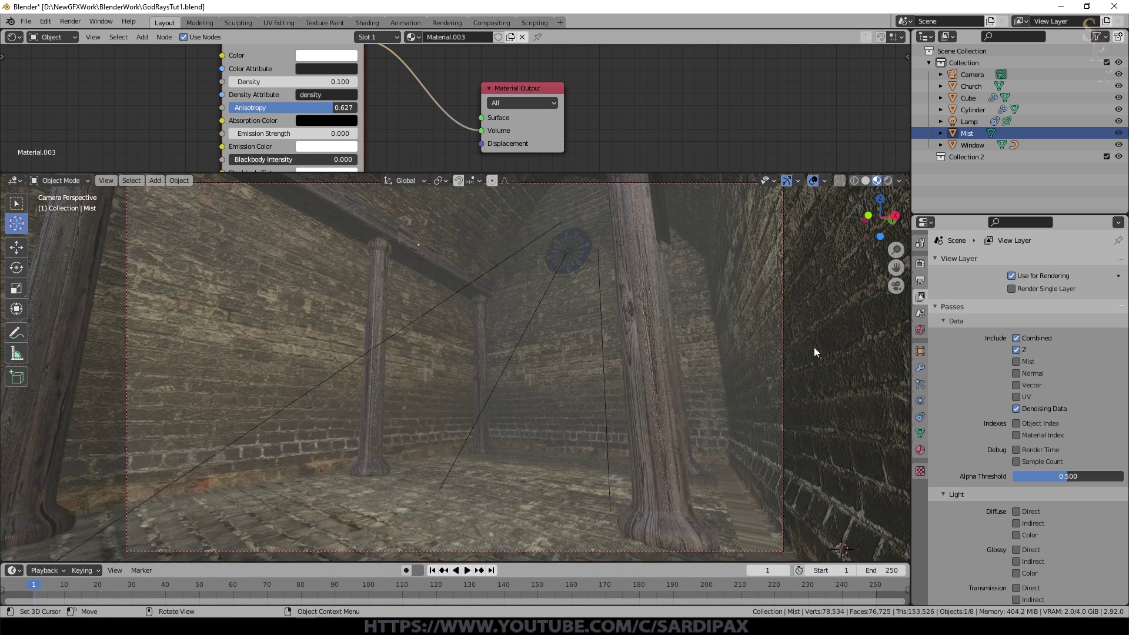
key(ctrl+s)
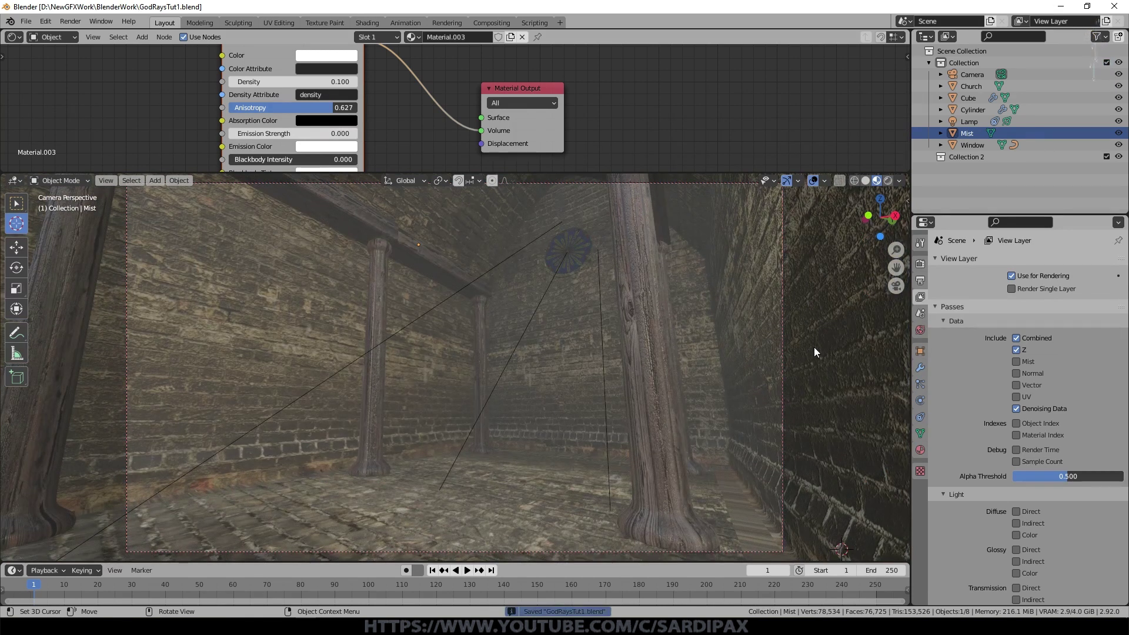
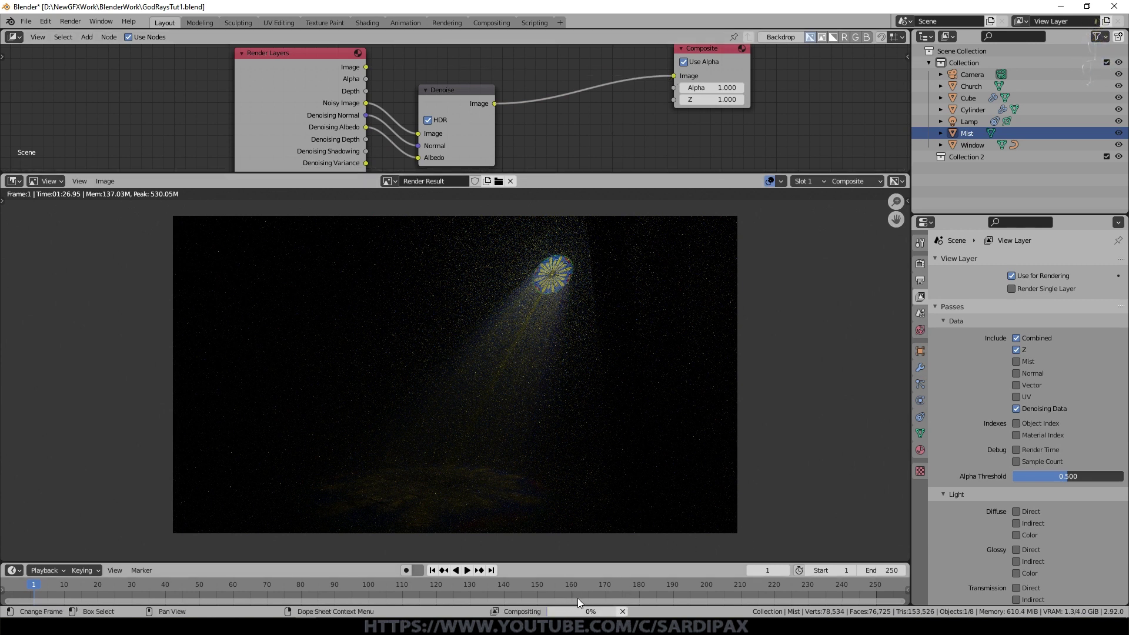
- Inspect the denoised light beams in the Cycles render, and set the world background colour to black
scroll(626, 501, up, 2)
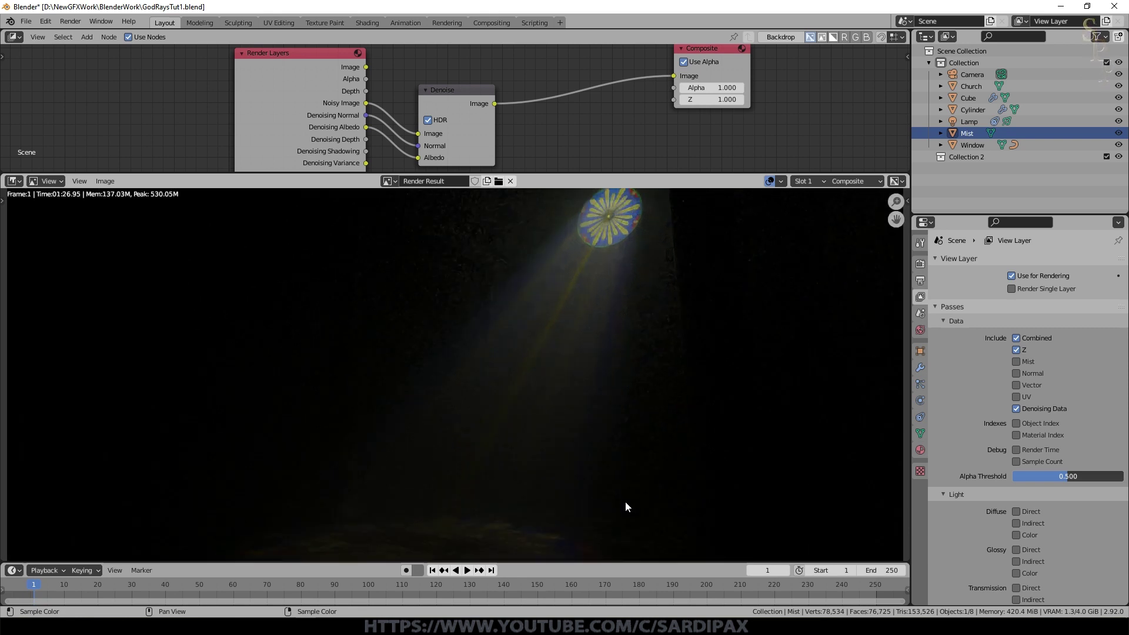
scroll(626, 501, down, 2)
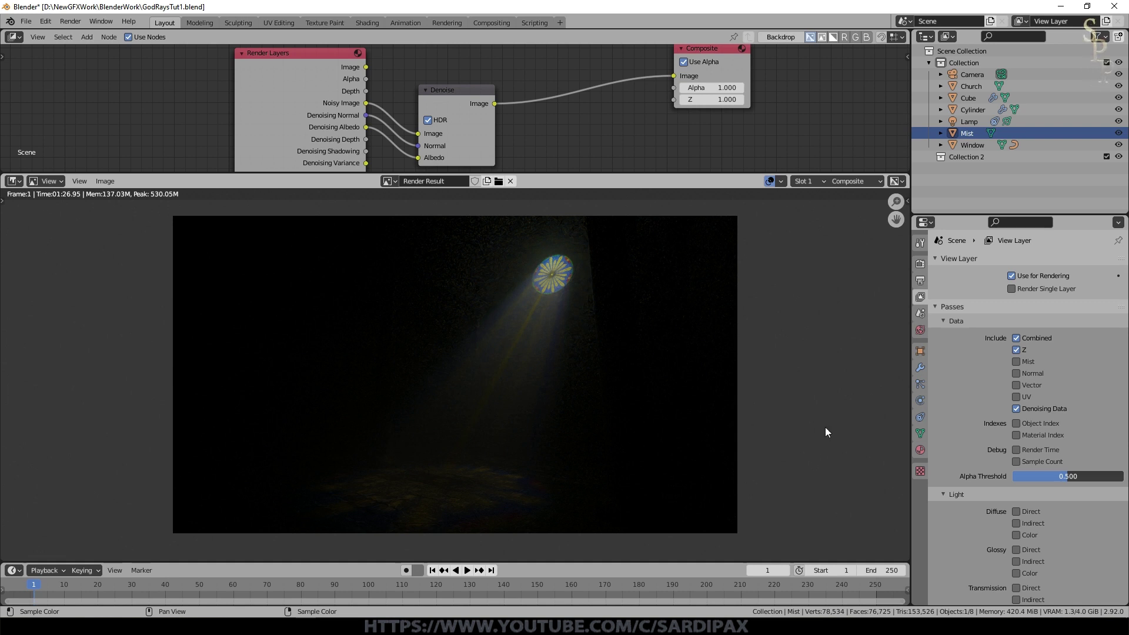
click(920, 330)
click(1064, 325)
drag(1105, 250, 1105, 259)
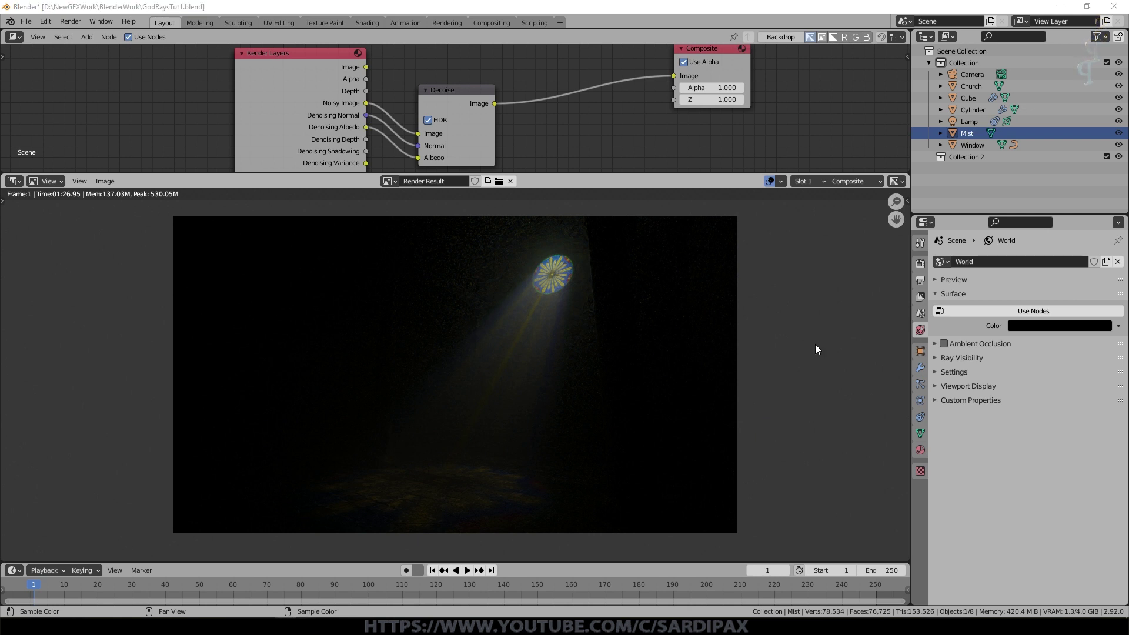
- Raise the Cycles render samples to 128 and the maximum volume bounces to 3
click(920, 280)
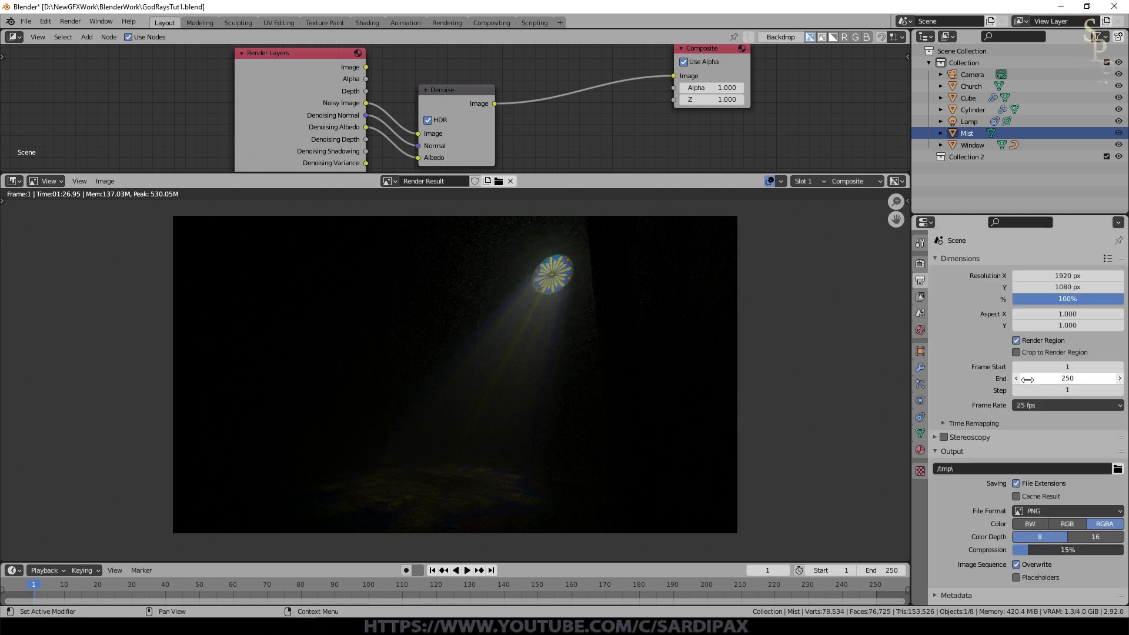
click(920, 263)
double_click(1075, 368)
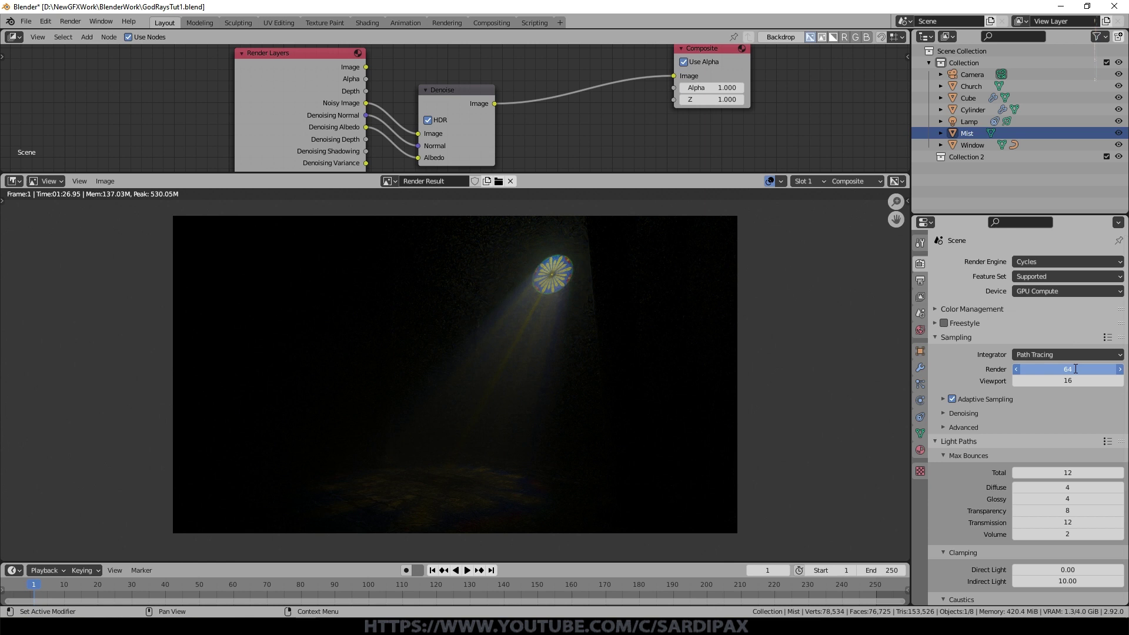
text(128)
key(Return)
click(1119, 534)
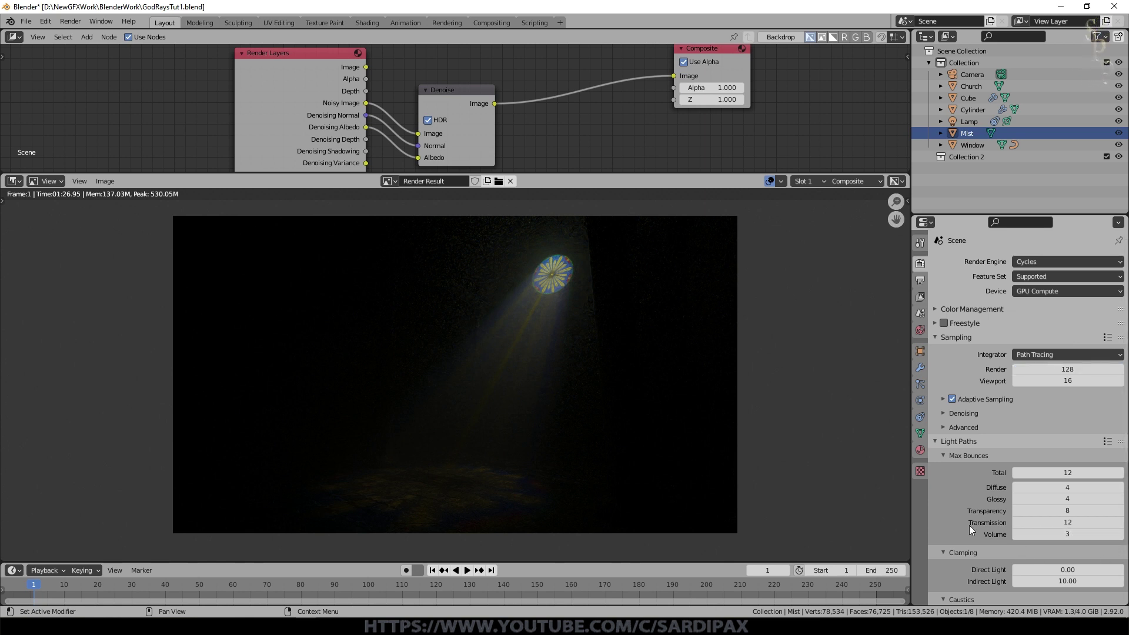
- Set the Auto Tile Size target to 512 in the render performance settings
scroll(967, 524, down, 5)
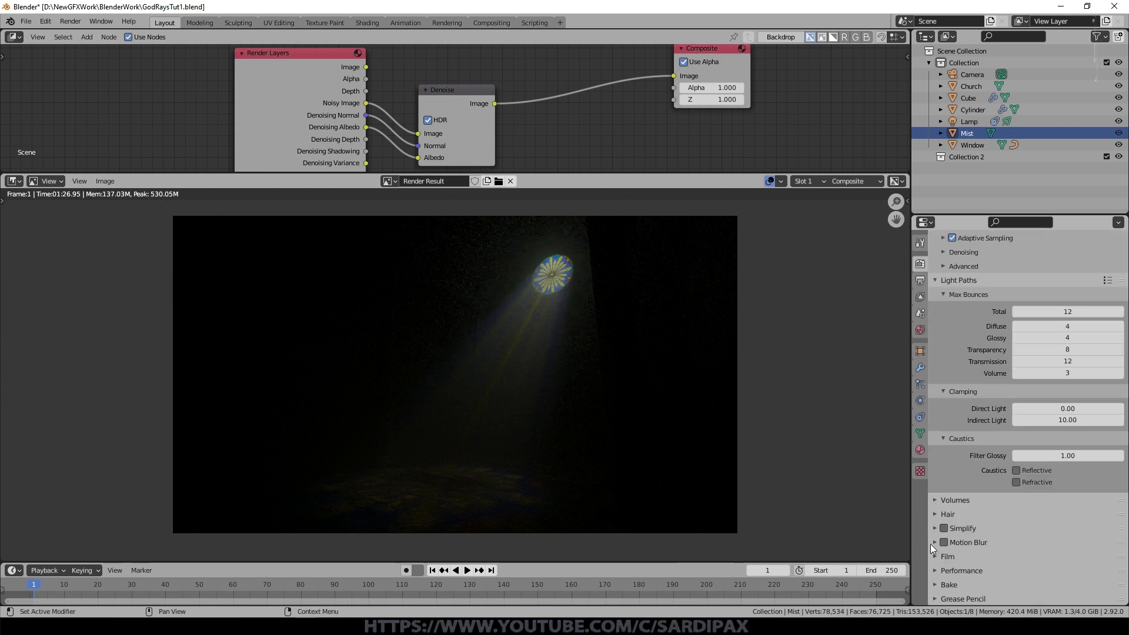
click(935, 574)
scroll(1057, 529, down, 3)
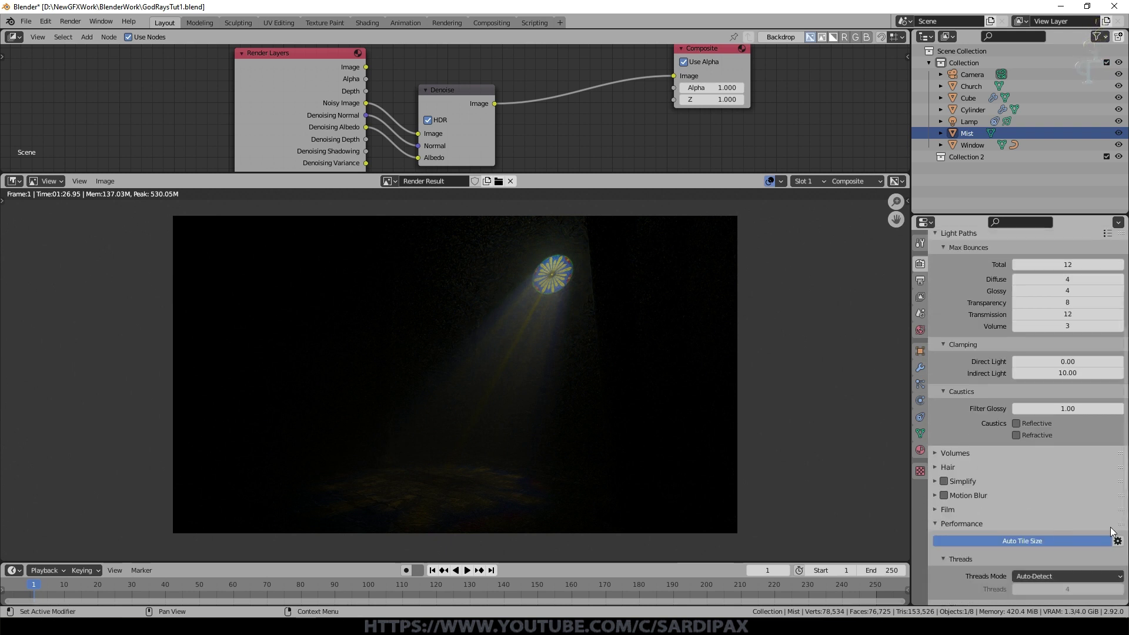
scroll(1070, 514, down, 2)
click(1082, 495)
scroll(1021, 518, down, 3)
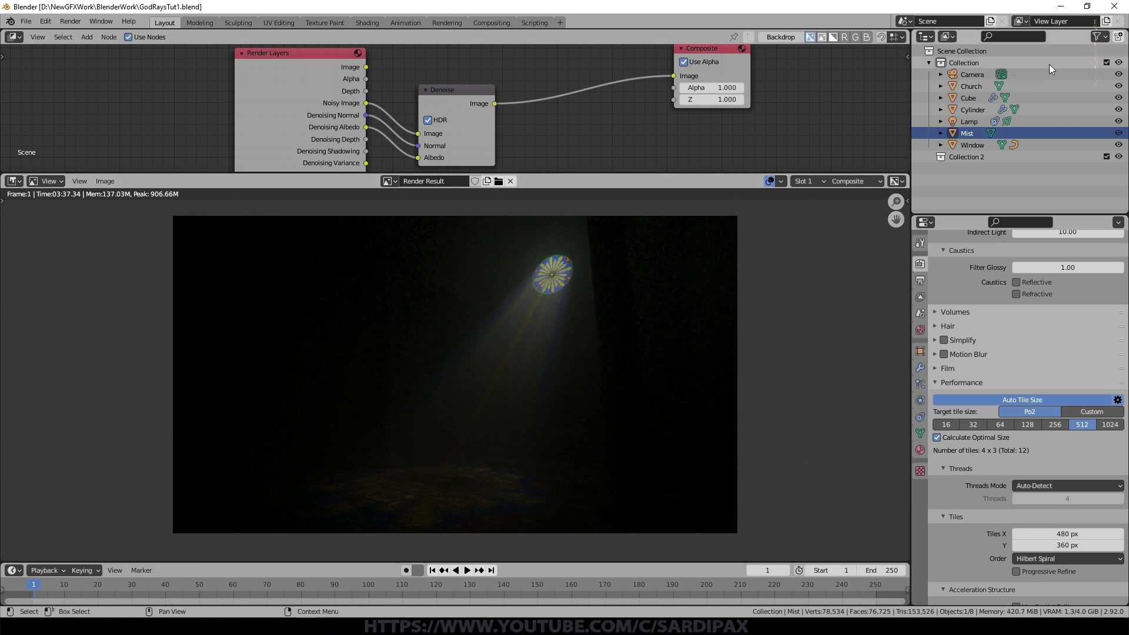
- Show the outliner's render visibility toggles, hide the Mist object from both viewport and renders, and render the scene again
click(1101, 39)
click(1053, 72)
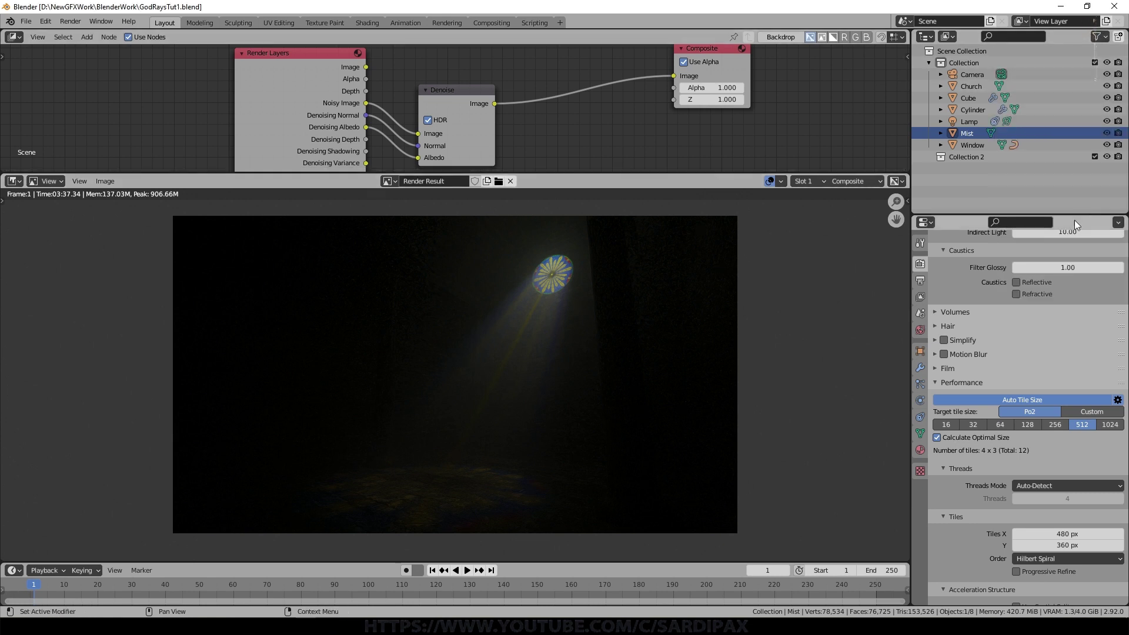
click(1117, 133)
click(1107, 133)
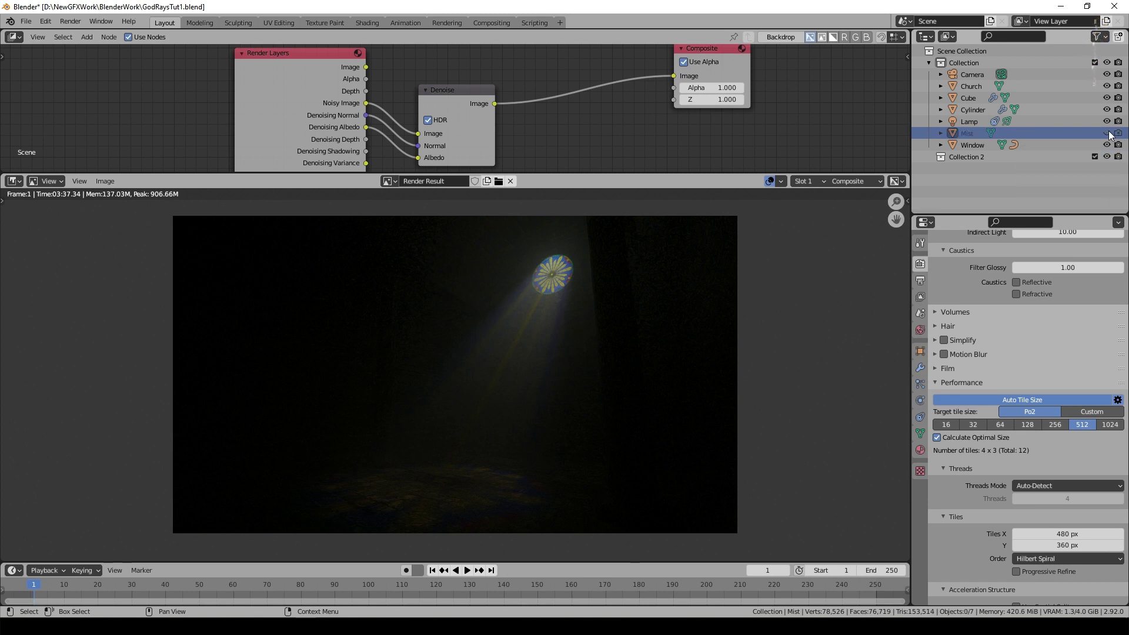
key(shift+F5)
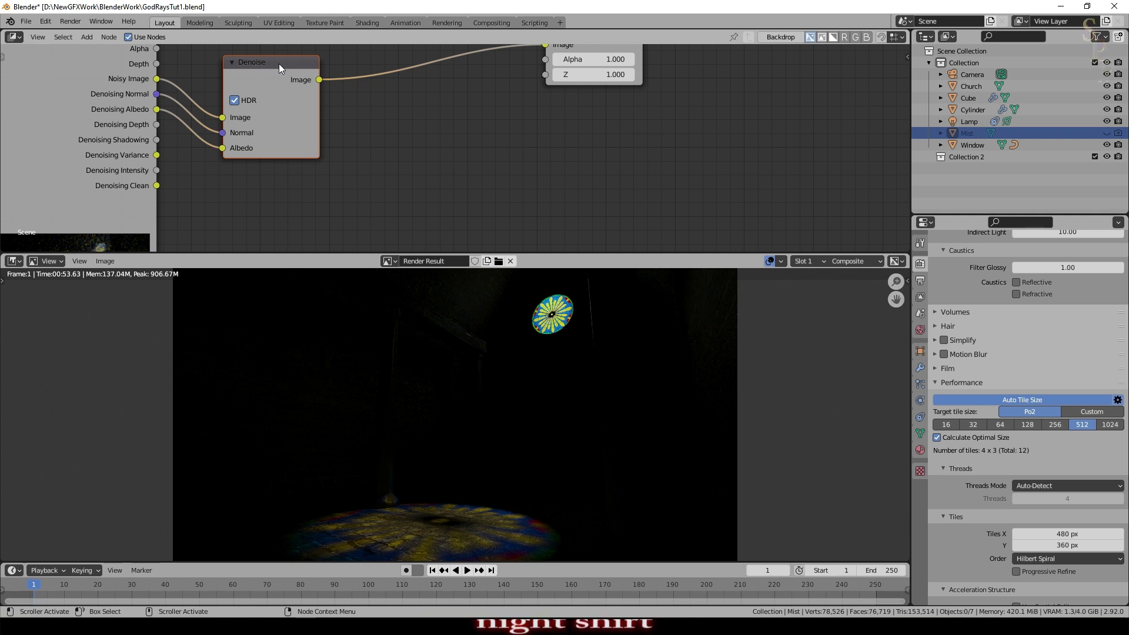
- Mute the compositor's Denoise node and add a Sun Beams node between it and the Composite node
key(m)
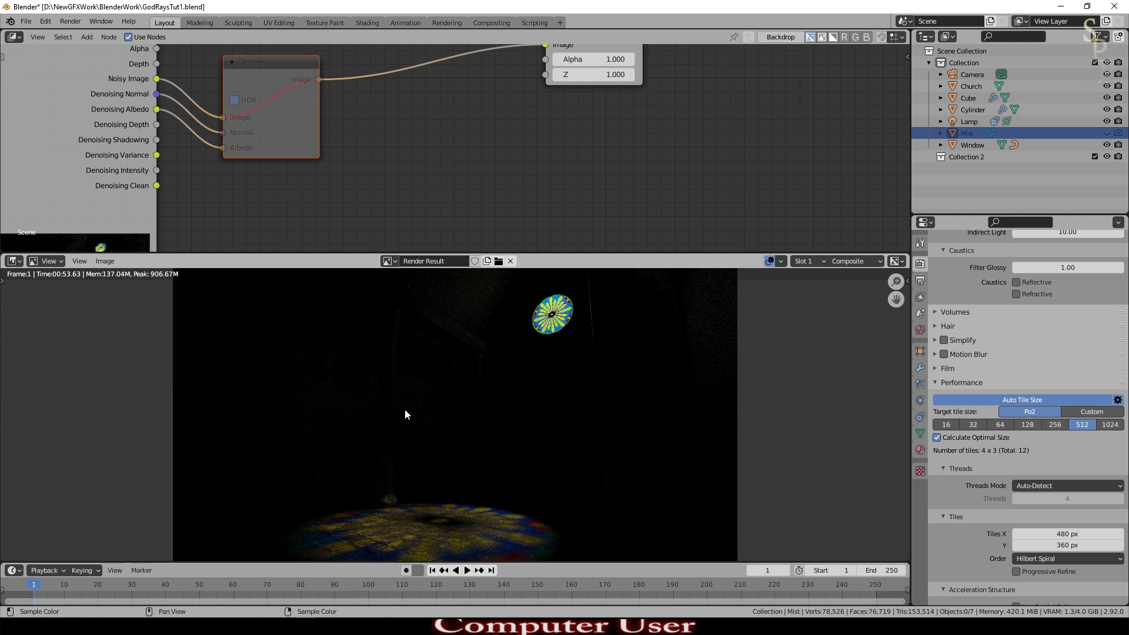
scroll(231, 93, down, 1)
key(shift+a)
mouse_move(114, 118)
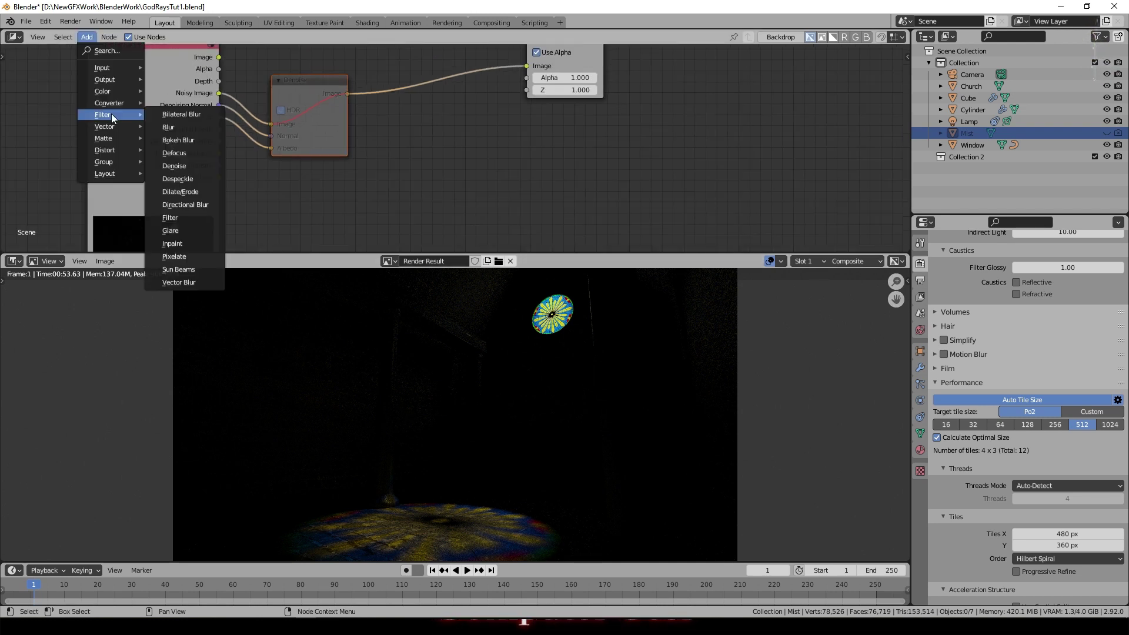
click(188, 269)
click(464, 148)
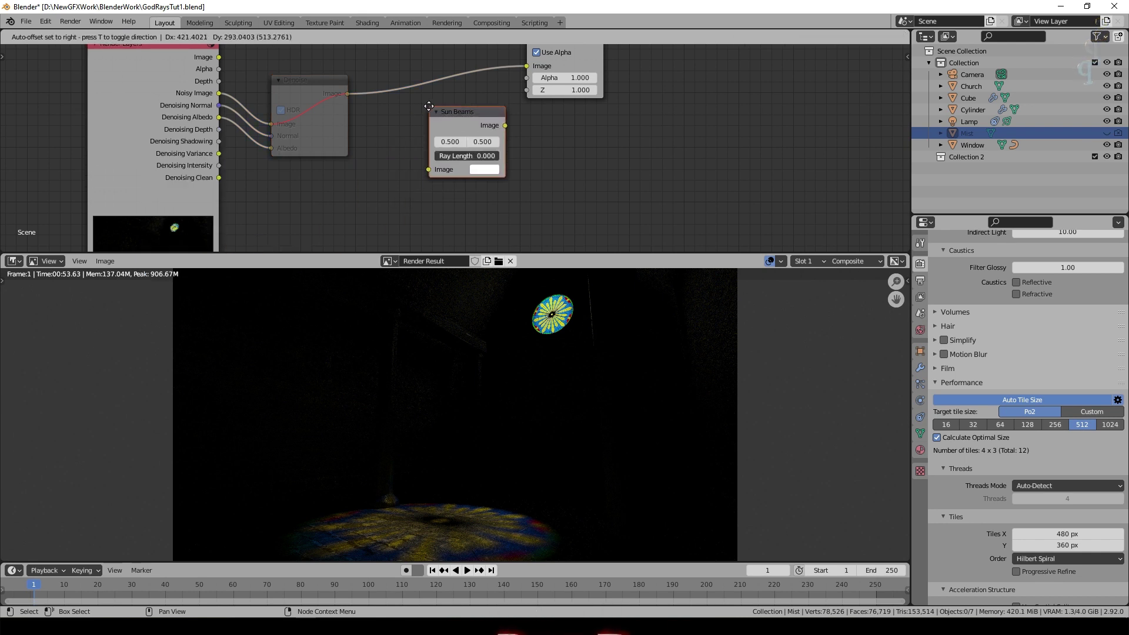
- Insert a Mix node into the link between the Denoise and Composite nodes and set its blending mode to Add
scroll(463, 147, down, 1)
click(88, 36)
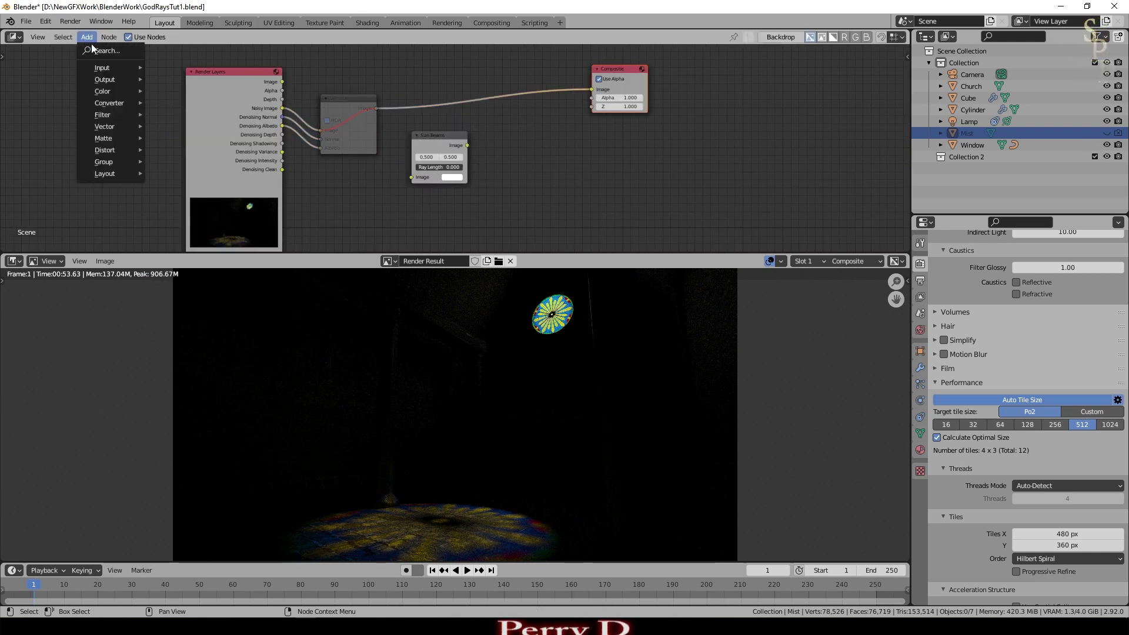
mouse_move(115, 93)
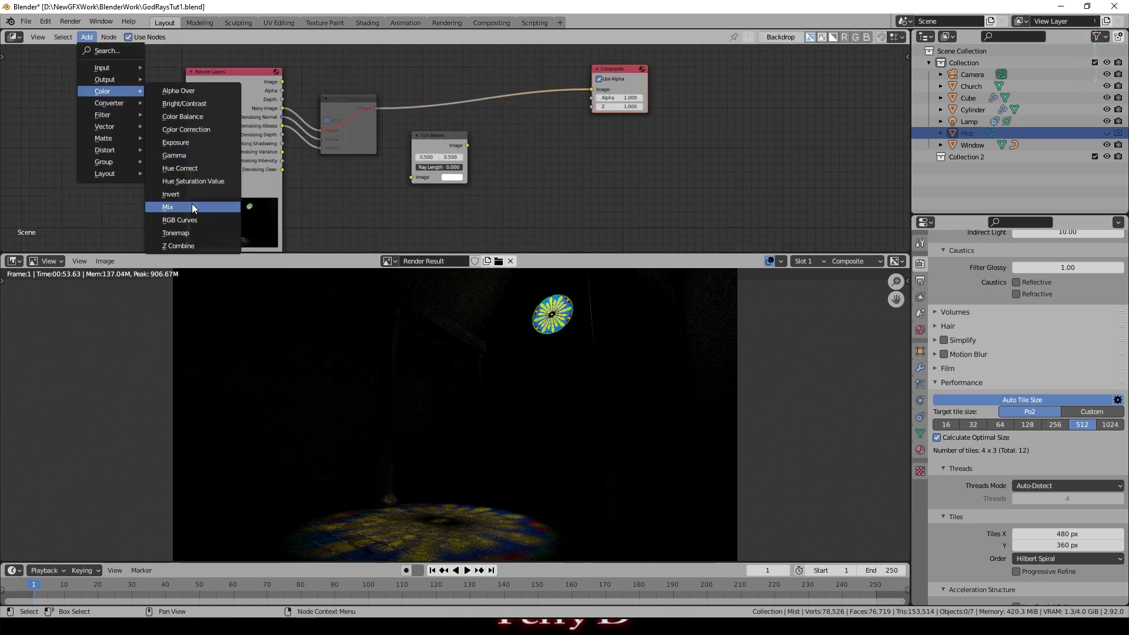
click(168, 207)
click(535, 104)
scroll(536, 105, up, 2)
click(537, 76)
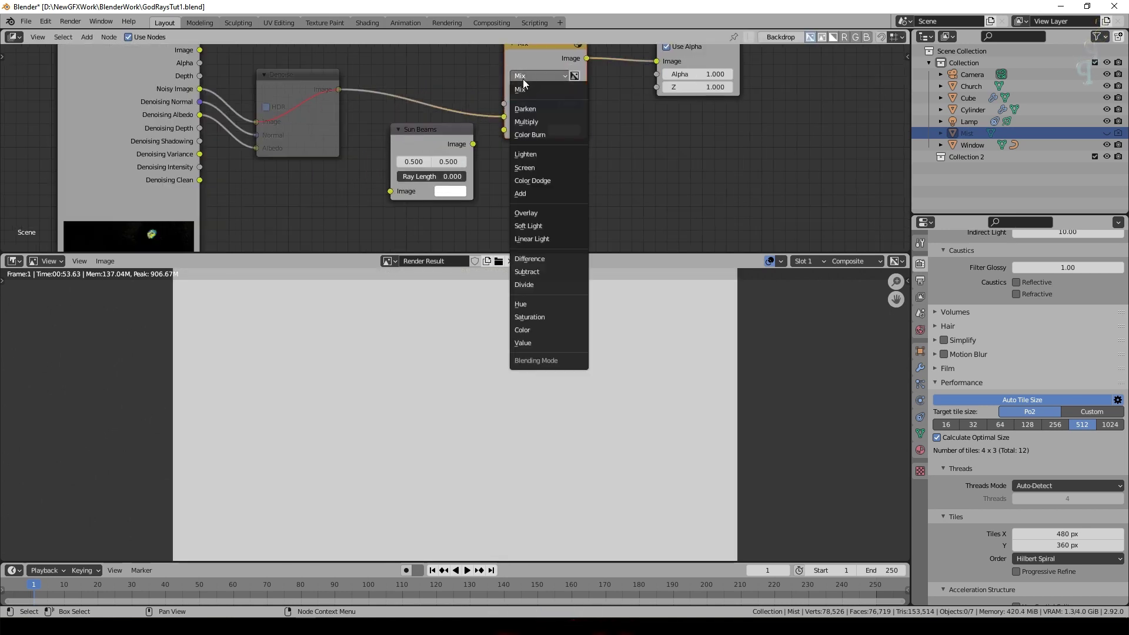
click(532, 194)
- Connect the Sun Beams output to the Add node's second image input, and the Denoise output to the Sun Beams image input
drag(474, 144, 506, 132)
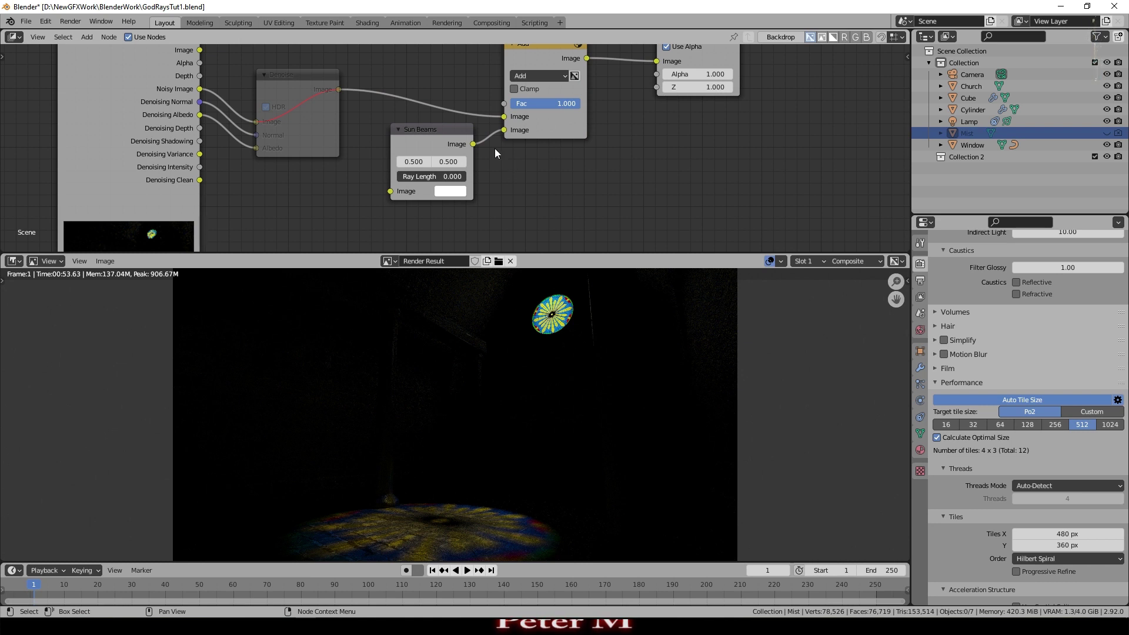
drag(339, 89, 394, 189)
drag(304, 73, 310, 73)
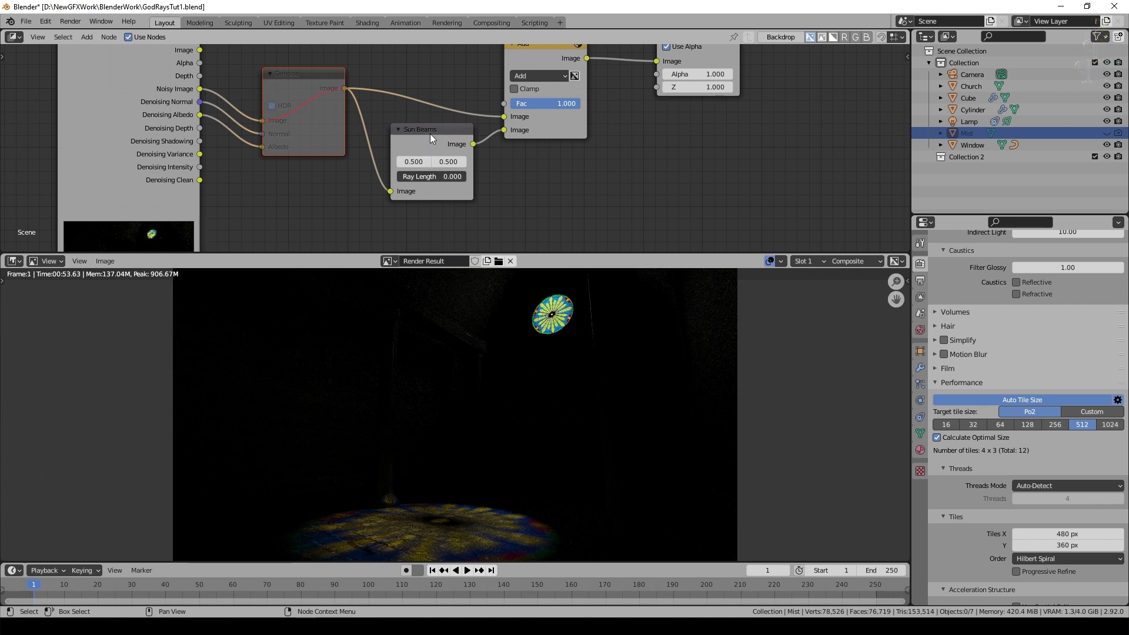
- Enlarge the render result area and set the Sun Beams source position to 0.710, 0.935 on the stained-glass window
scroll(594, 369, down, 1)
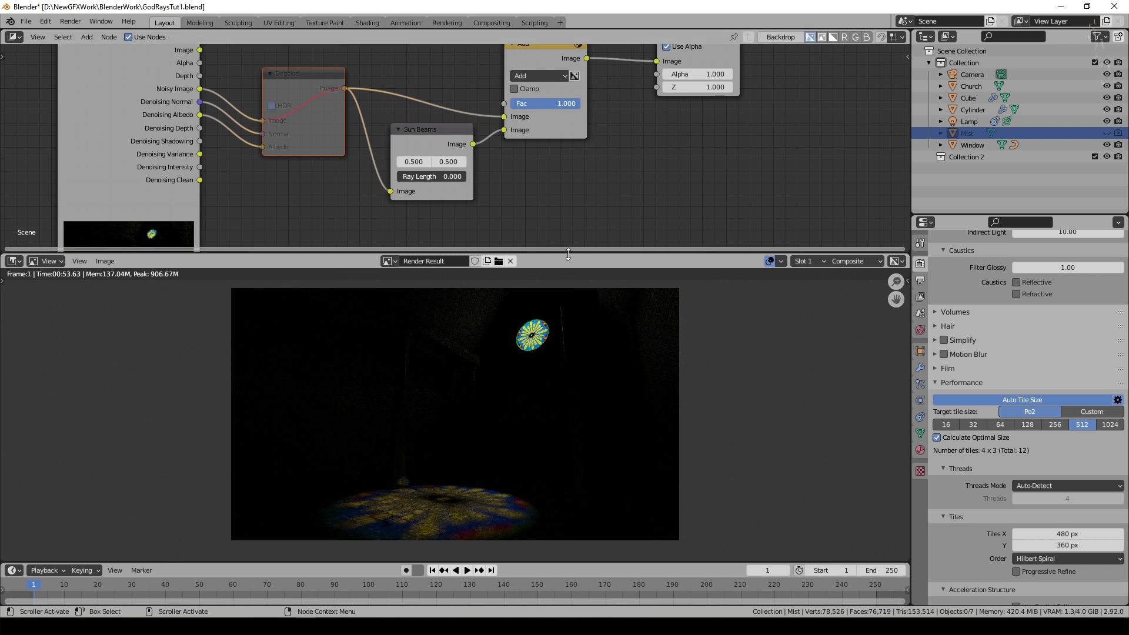
drag(568, 254, 568, 186)
scroll(399, 280, up, 1)
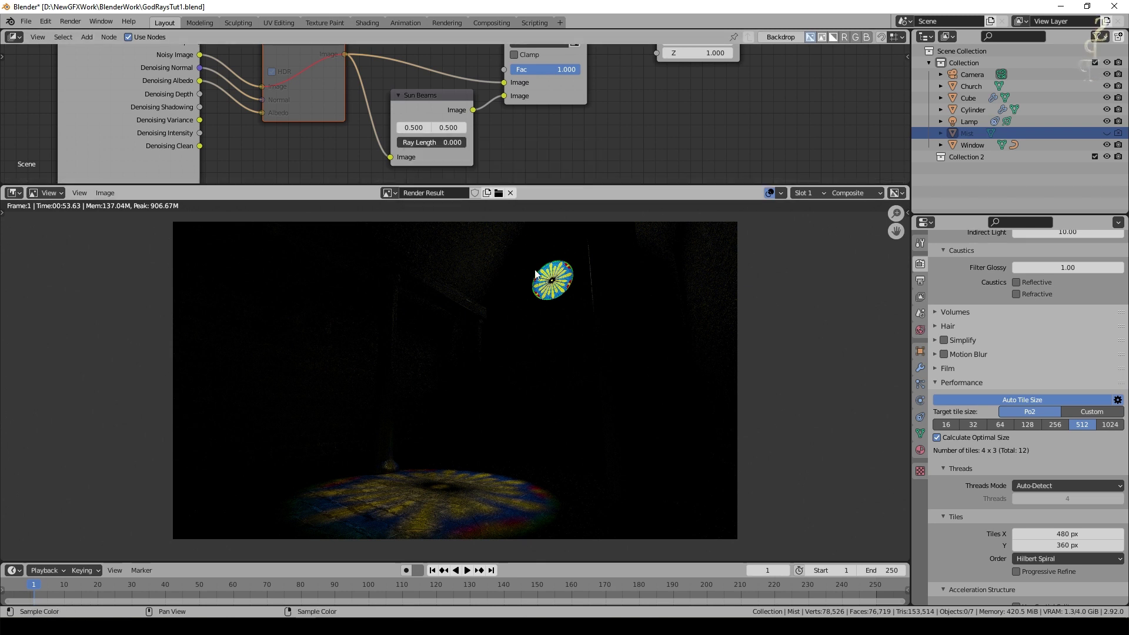
click(414, 127)
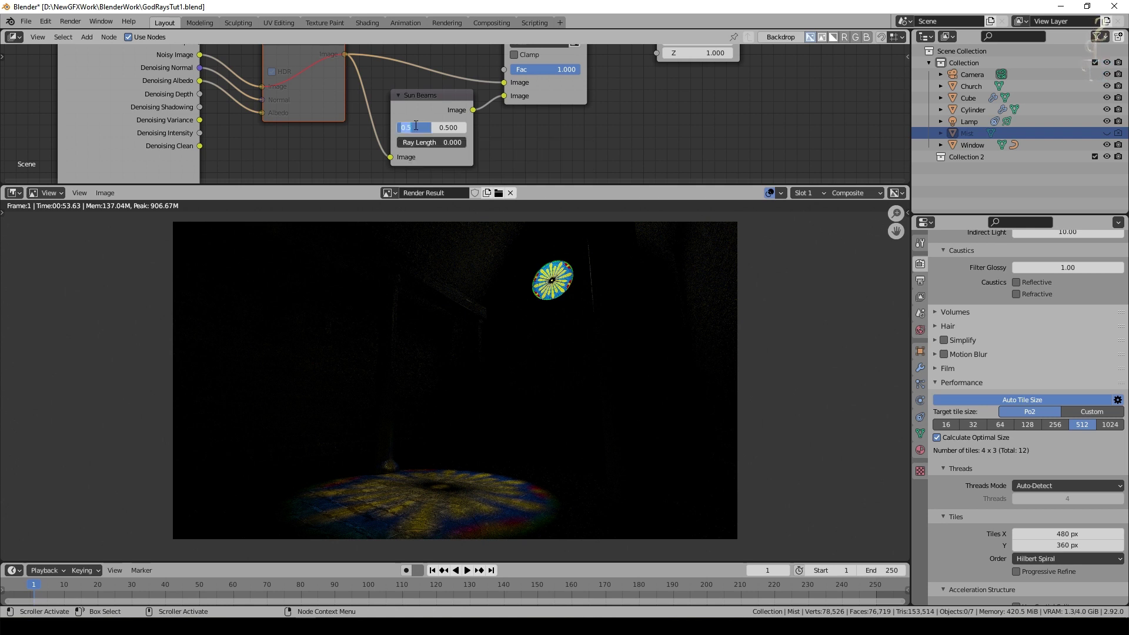
text(.710)
key(Return)
click(448, 128)
text(.)
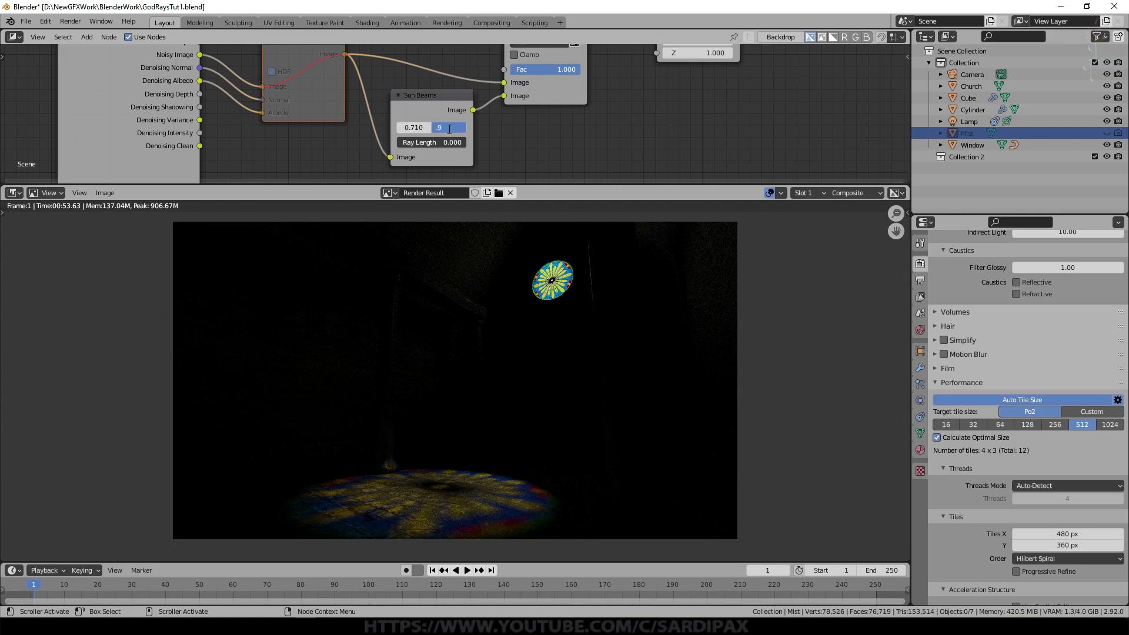
text(935)
key(Return)
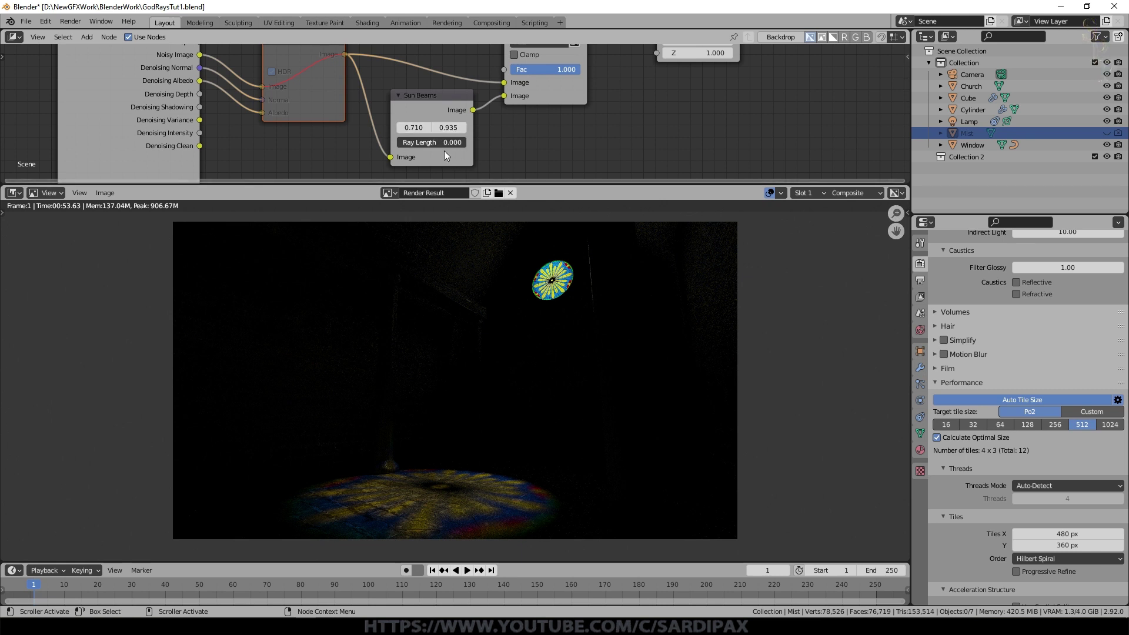
- Set the Sun Beams ray length to 0.5
click(444, 143)
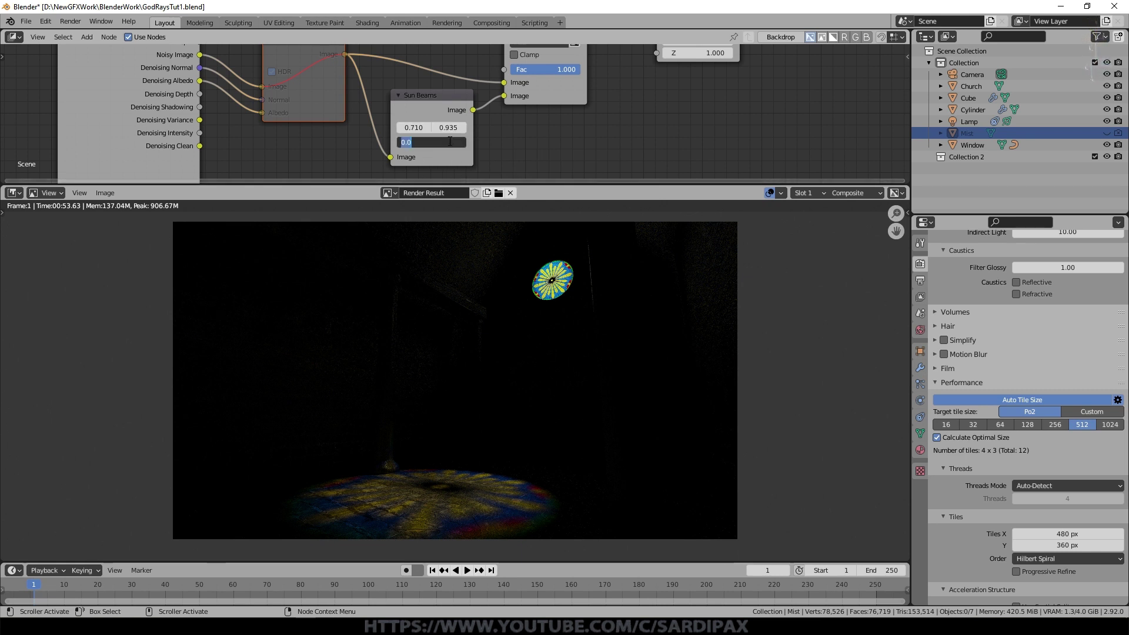
text(.5)
key(Return)
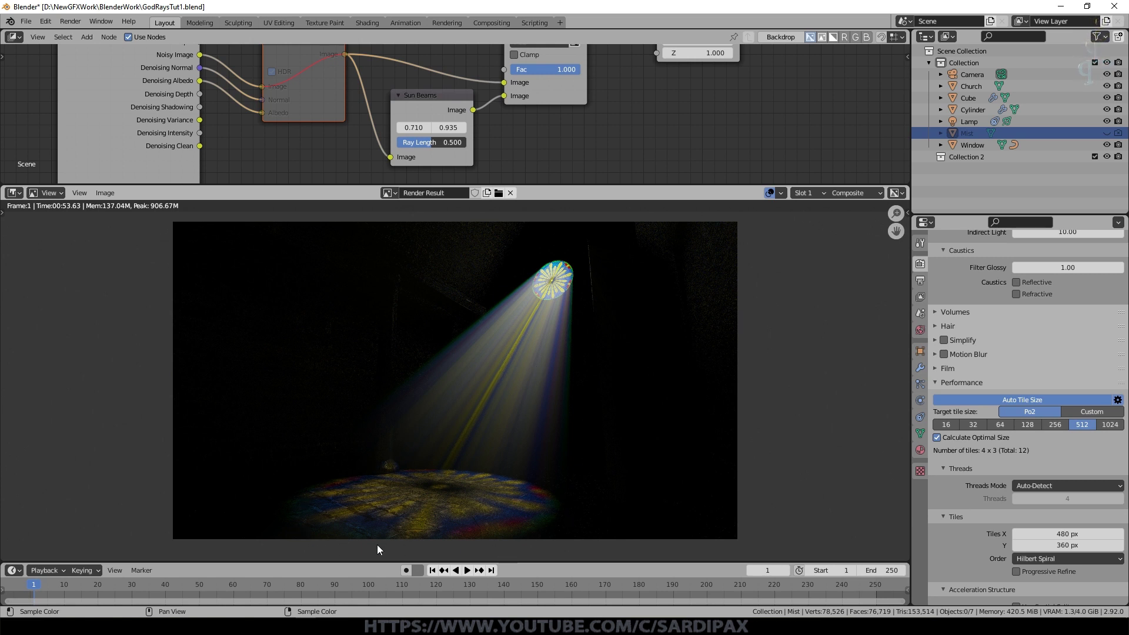
- Set the Sun Beams ray length to 0.7 and lower the Add node's factor to 0.542
click(452, 142)
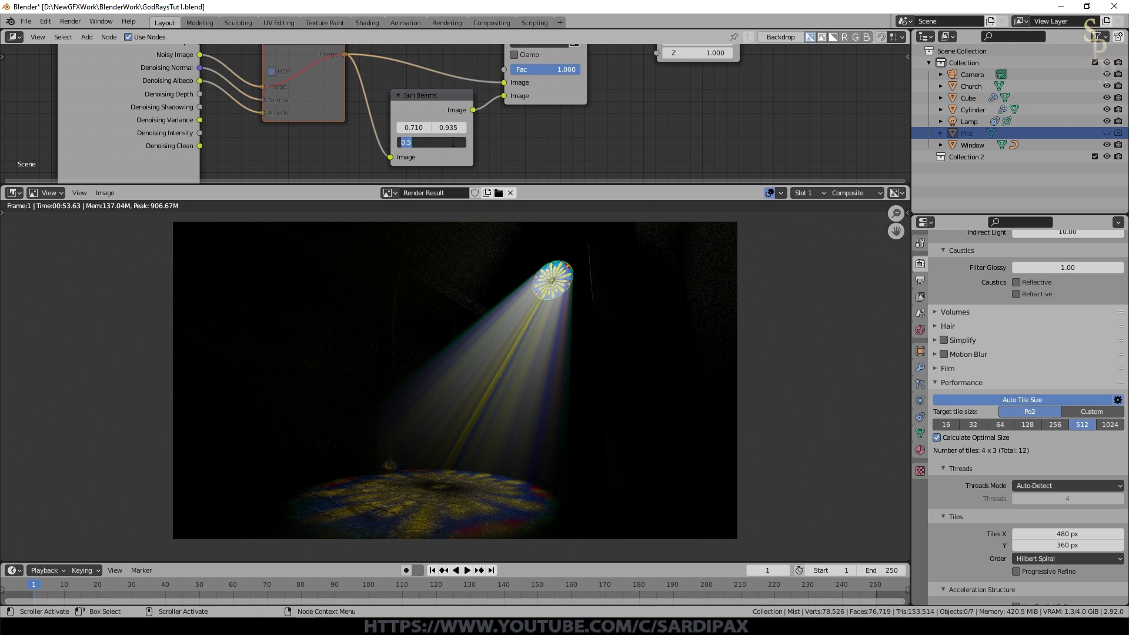
text(0.7)
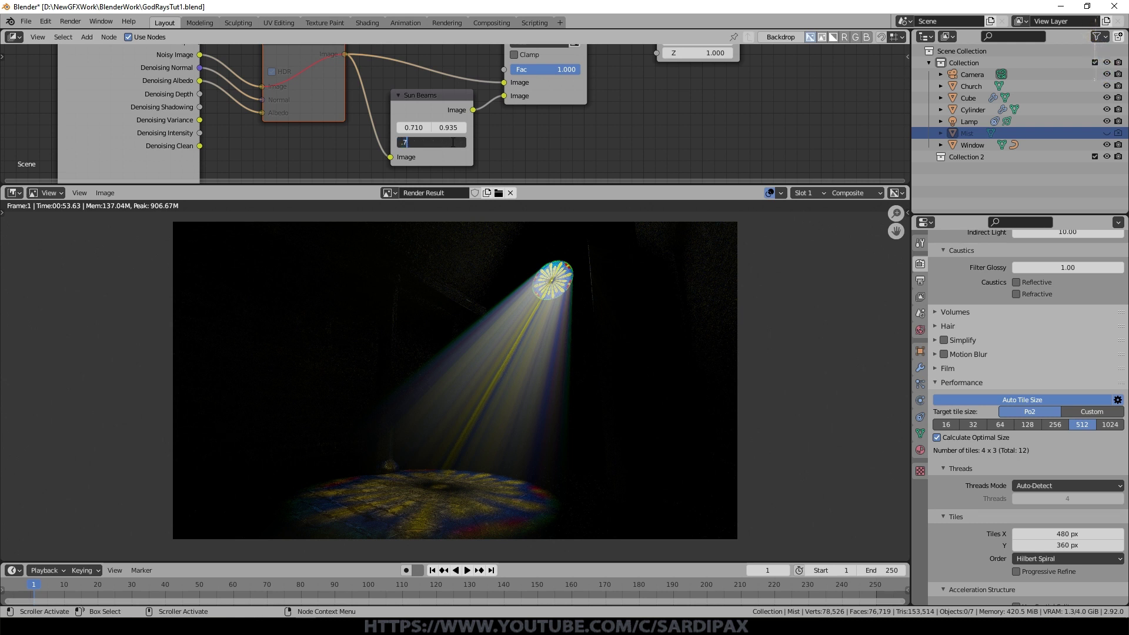
key(Return)
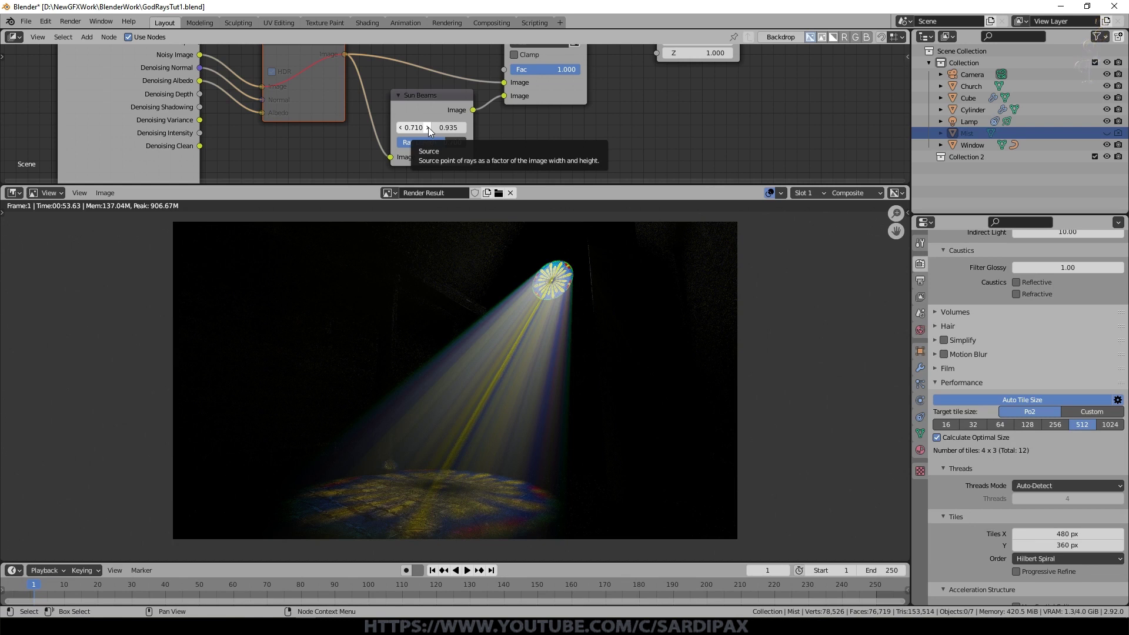
scroll(511, 122, down, 1)
drag(558, 76, 534, 76)
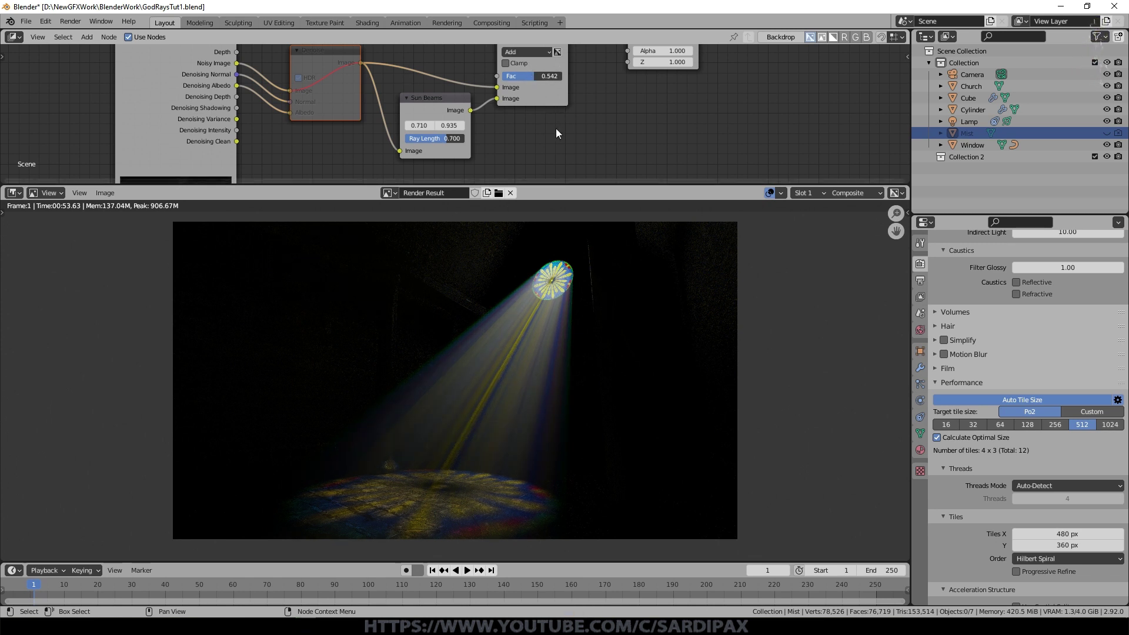
- Try other Sun Beams source positions, with vertical values of 0.735 and 0.835 and a horizontal value of 0.510
drag(449, 125, 437, 126)
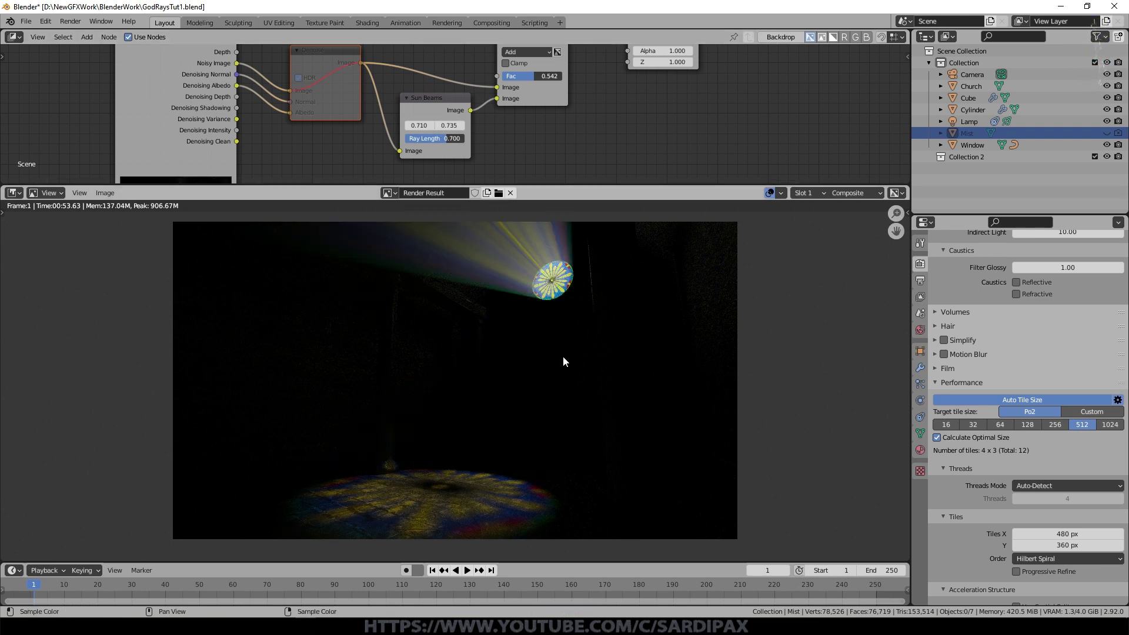
scroll(605, 256, down, 4)
scroll(503, 305, up, 2)
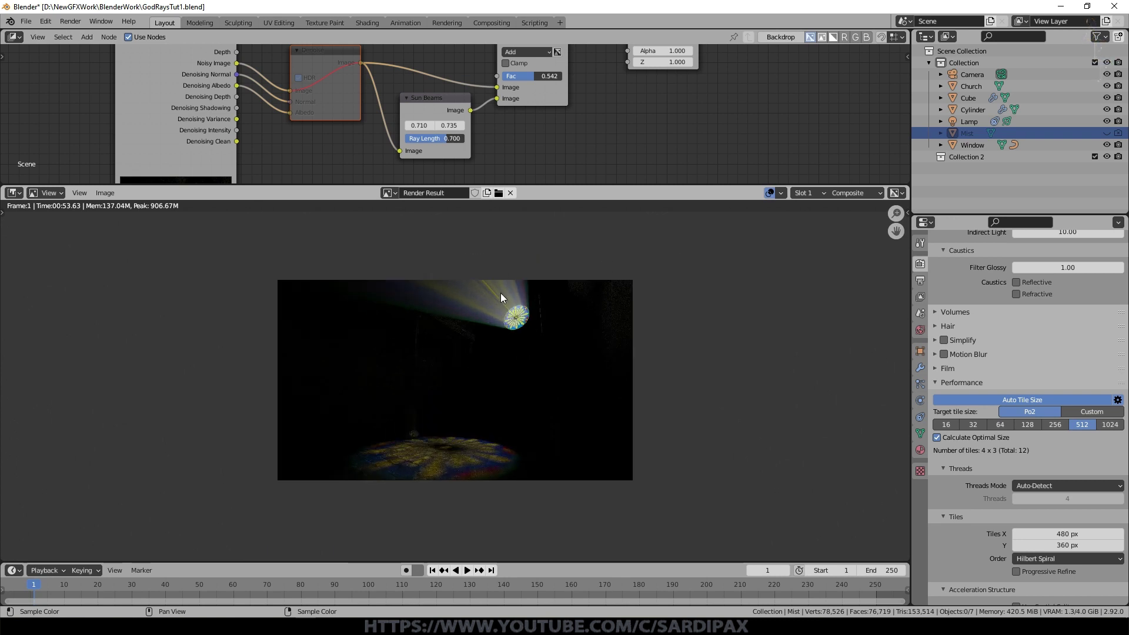
click(461, 125)
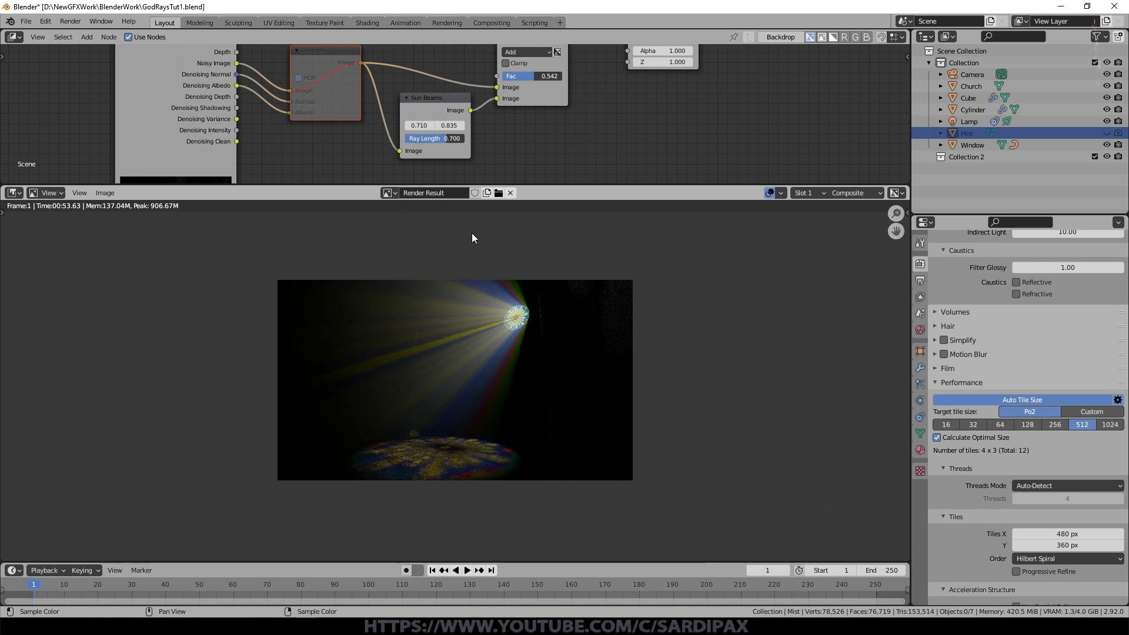
click(408, 125)
click(408, 125)
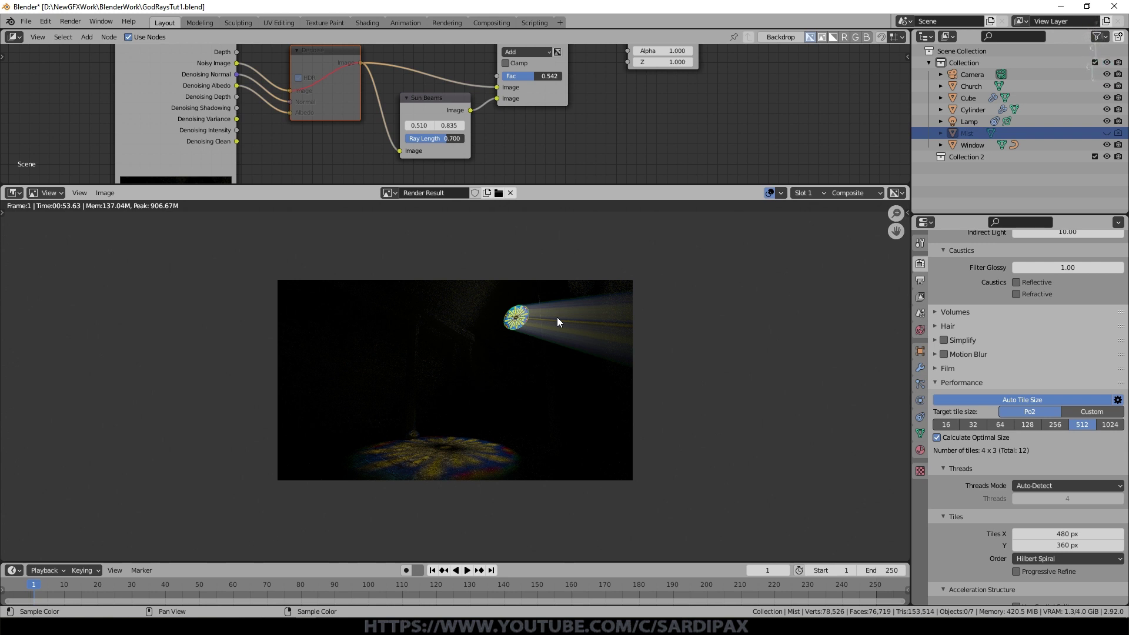
- Set the Sun Beams source back to 0.71 horizontally and 0.935 vertically, and inspect the rays in the render result
click(420, 125)
text(.71)
key(Return)
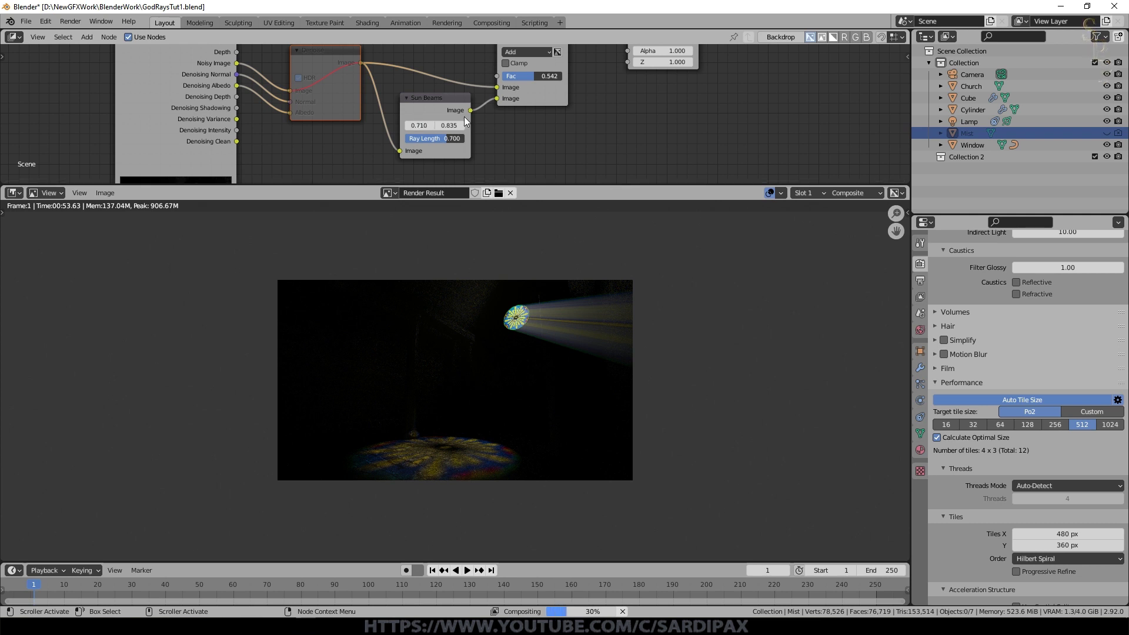
click(453, 126)
text(.9.)
key(BackSpace)
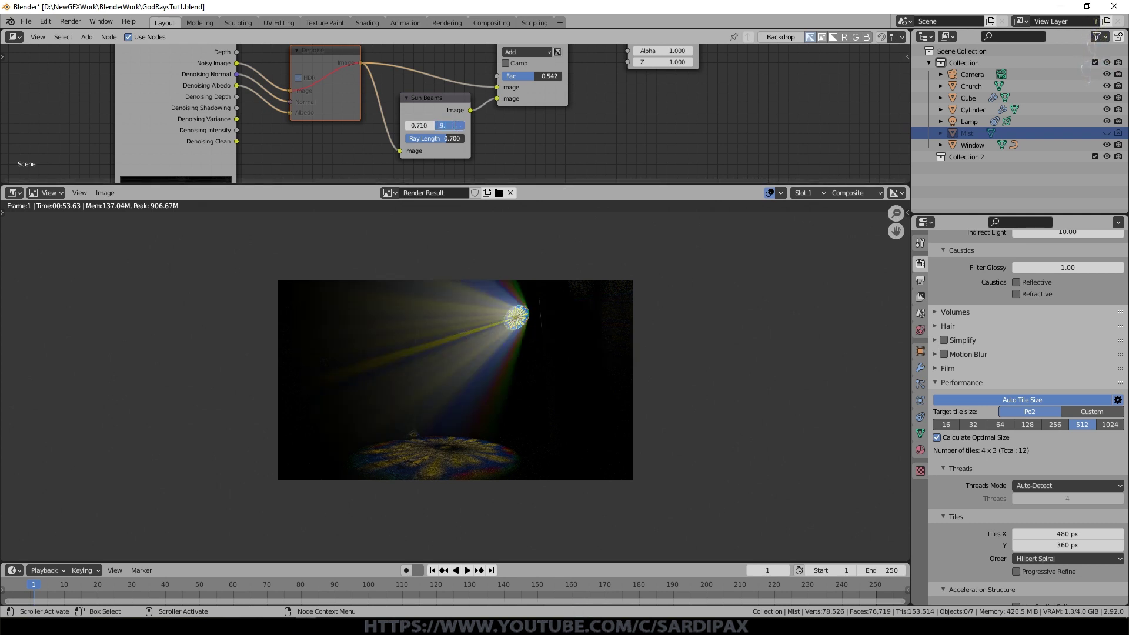
text(35)
key(Return)
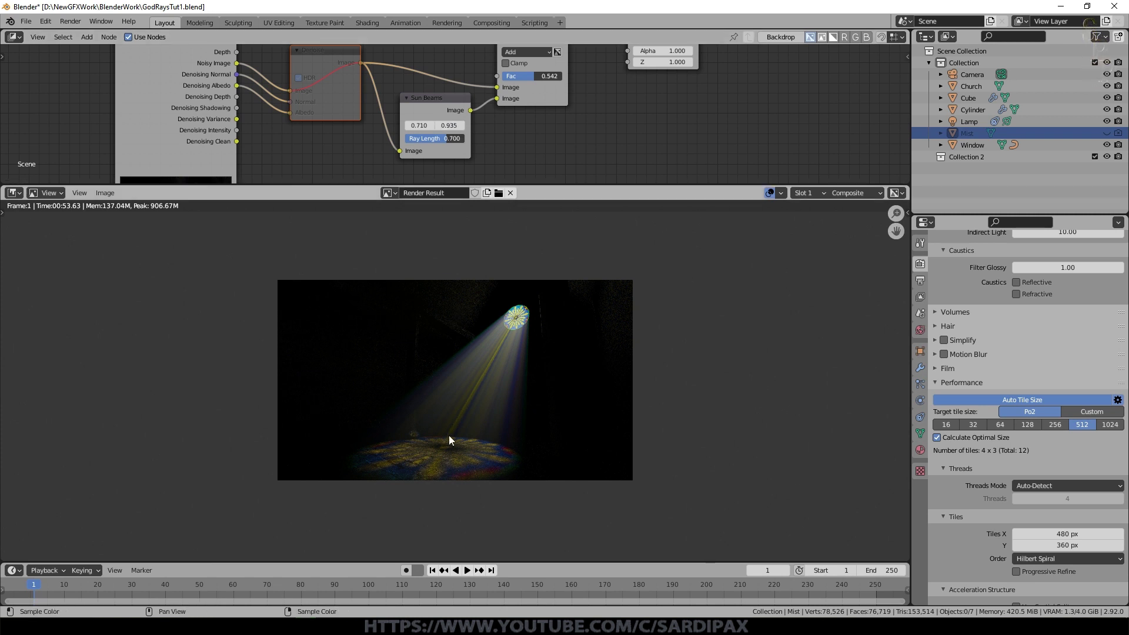
scroll(498, 411, up, 2)
scroll(497, 406, up, 1)
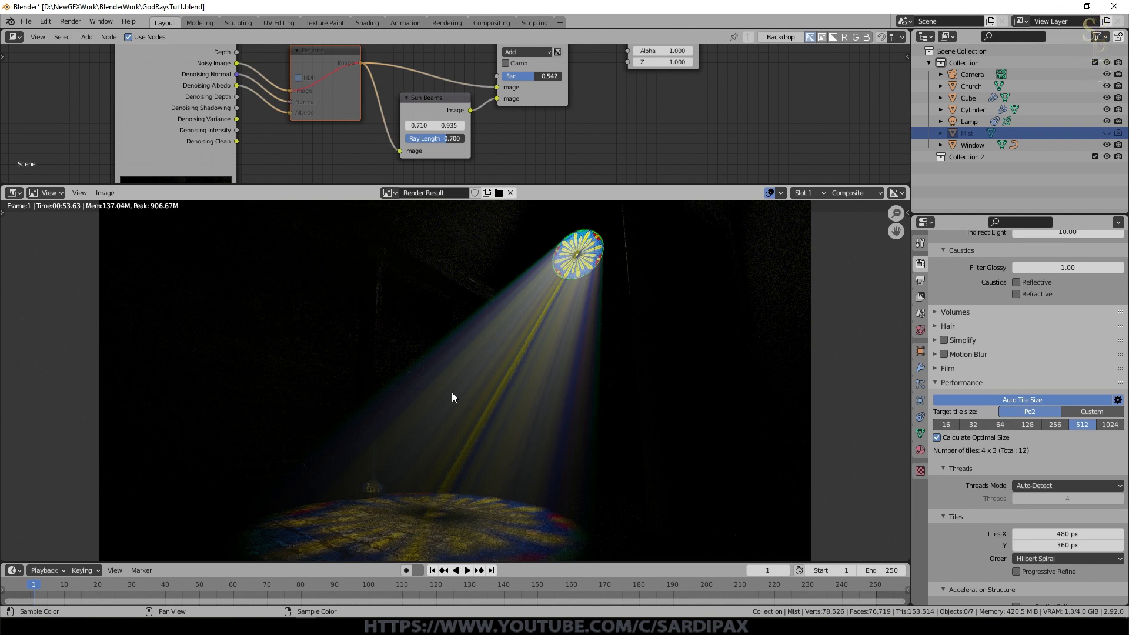
scroll(561, 305, down, 1)
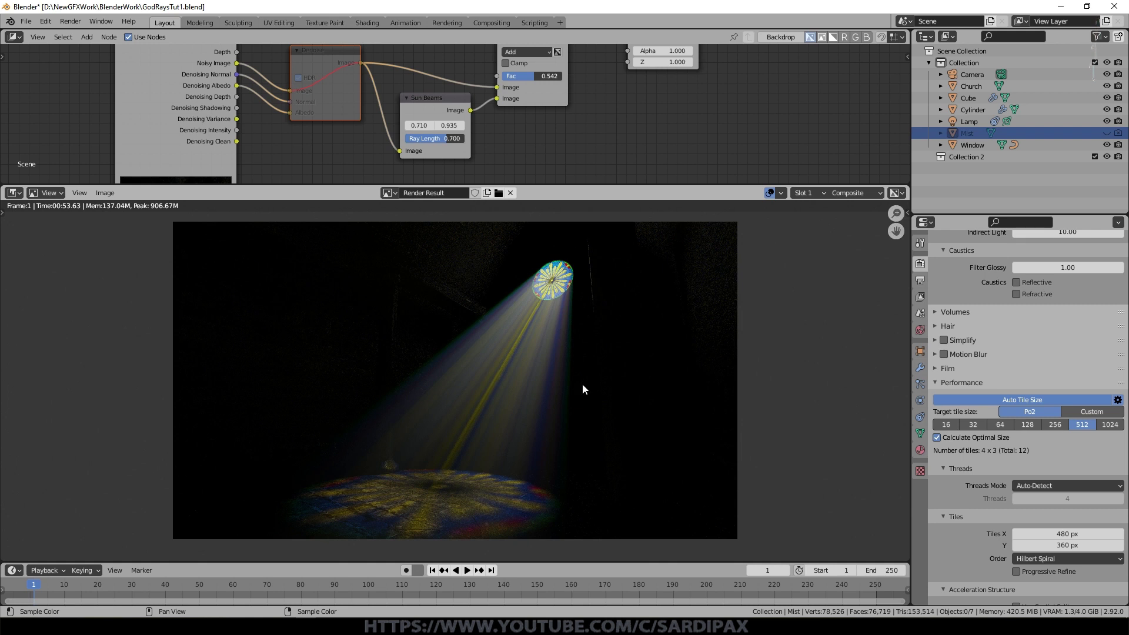